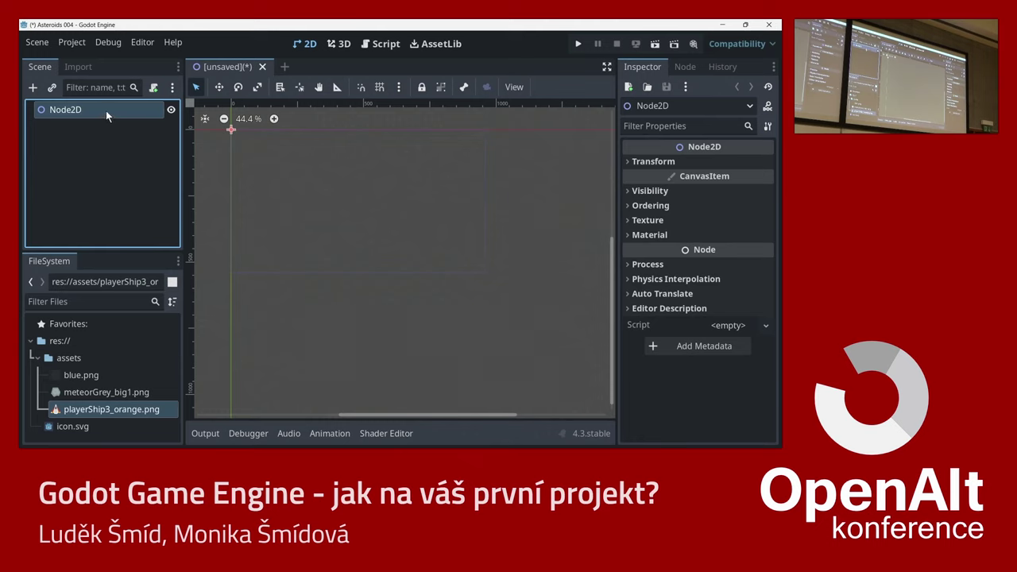
Rename the root Node2D as World.
{"action": "double_click", "coordinate": [105, 110]}
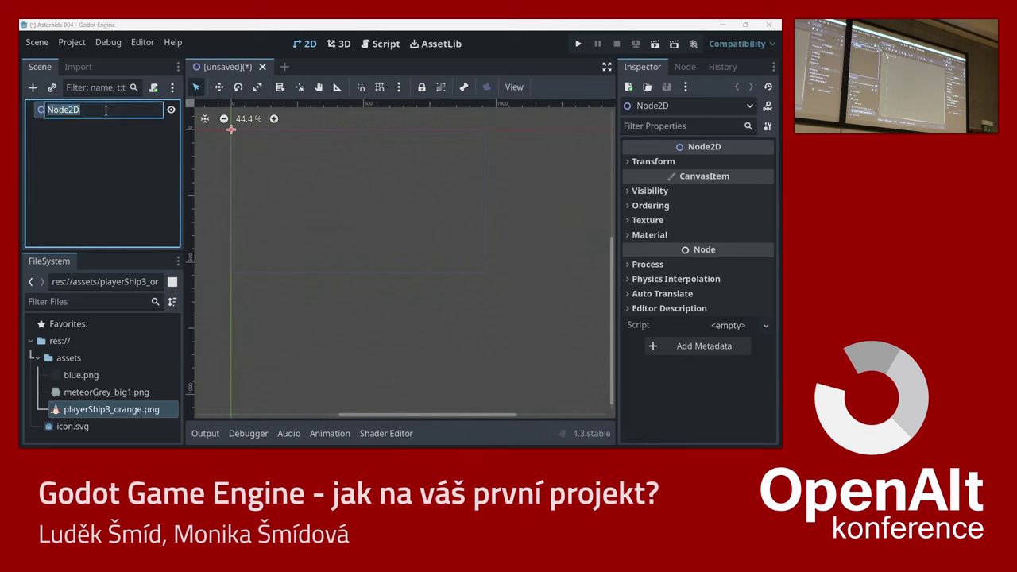
{"action": "type", "text": "World"}
{"action": "key", "text": "Return"}
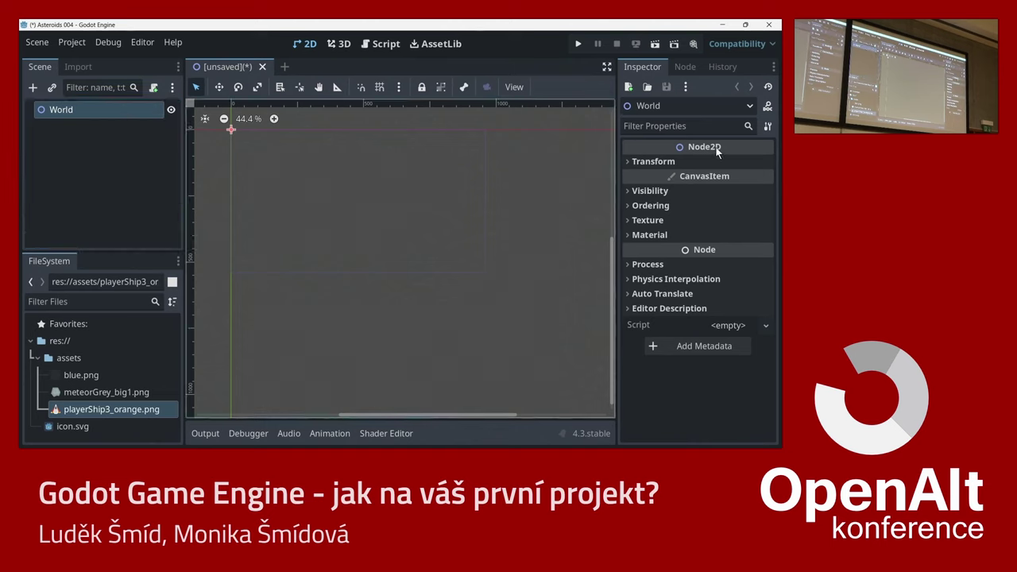
Place blue.png from the assets folder into the scene as a sprite under World, at about x 182, y 166 px.
{"action": "mouse_move", "coordinate": [712, 151]}
{"action": "middle_click_drag", "start_coordinate": [330, 165], "coordinate": [374, 233]}
{"action": "scroll", "coordinate": [382, 234], "scroll_direction": "up", "scroll_amount": 1}
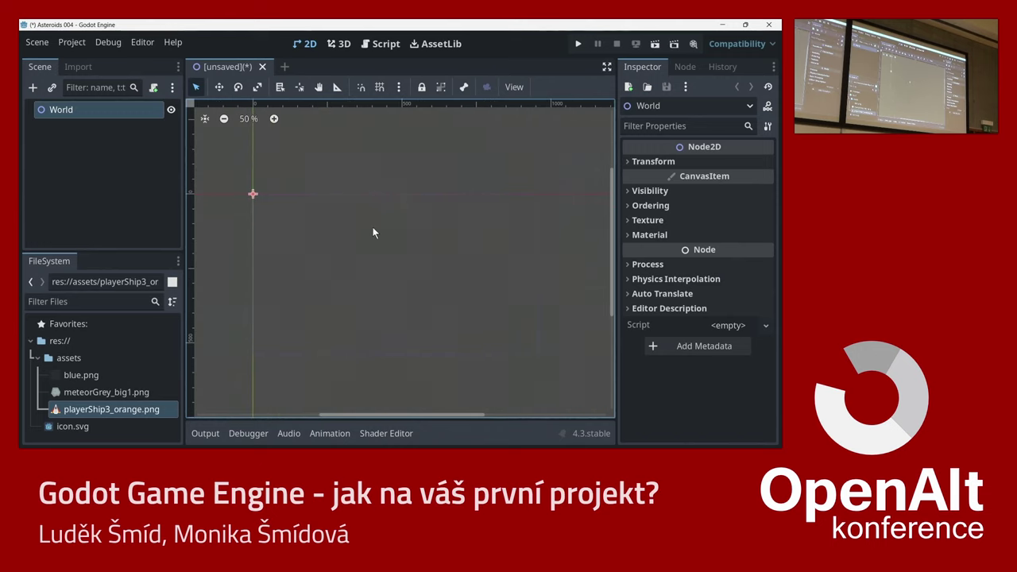
{"action": "left_click", "coordinate": [79, 375]}
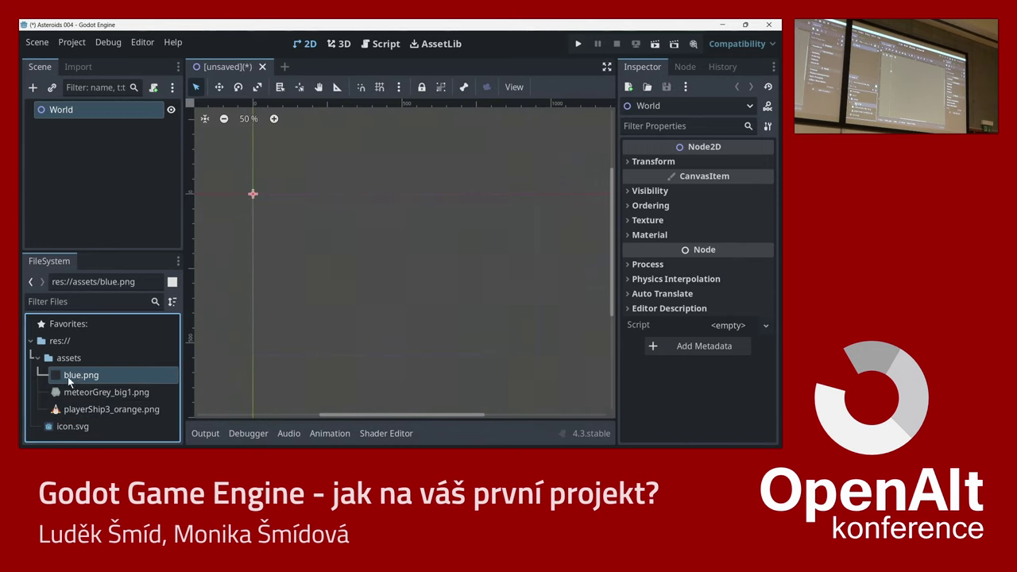
{"action": "left_click_drag", "start_coordinate": [67, 377], "coordinate": [310, 249]}
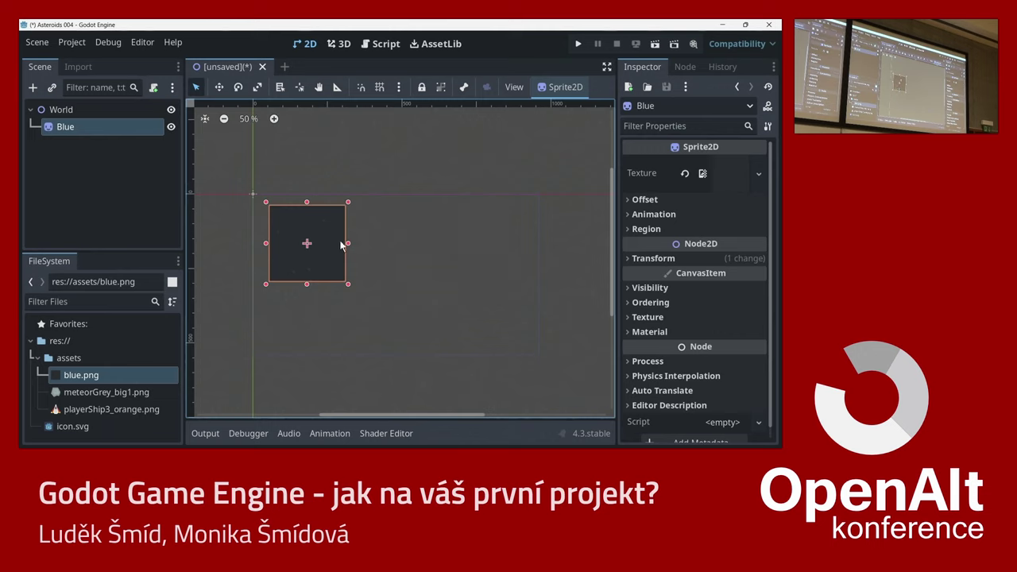
Enable the texture region on the Blue sprite and set its rectangle to 960 wide and 540 high.
{"action": "left_click", "coordinate": [628, 229]}
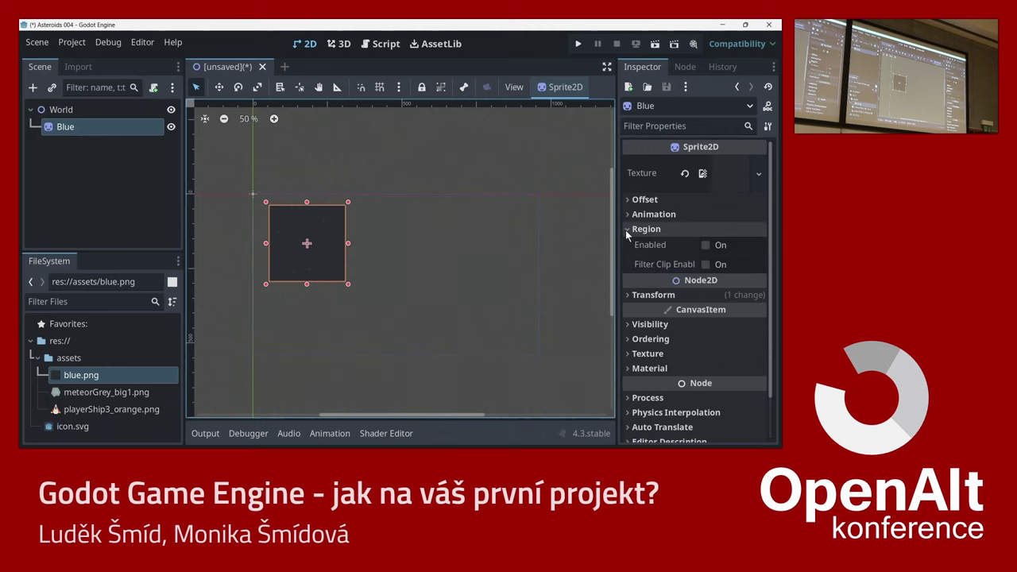
{"action": "left_click", "coordinate": [706, 246]}
{"action": "left_click", "coordinate": [668, 301]}
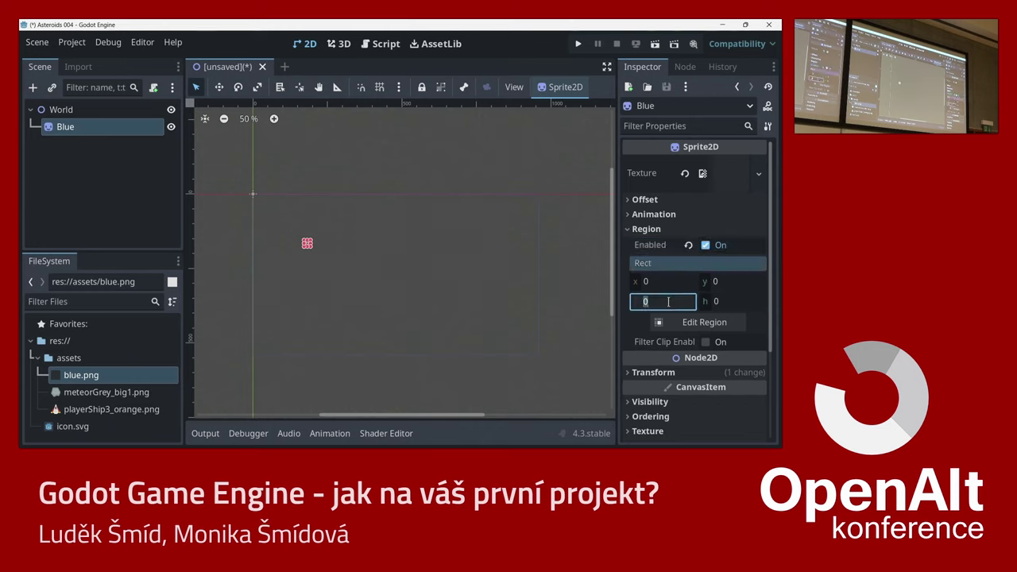
{"action": "type", "text": "960"}
{"action": "key", "text": "Tab"}
{"action": "type", "text": "5"}
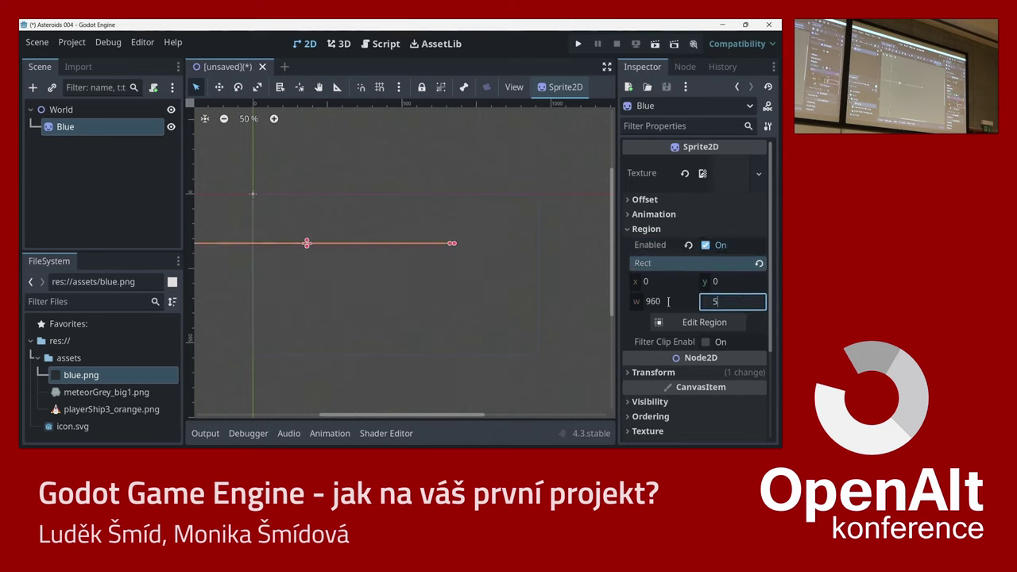
{"action": "type", "text": "40"}
{"action": "key", "text": "Return"}
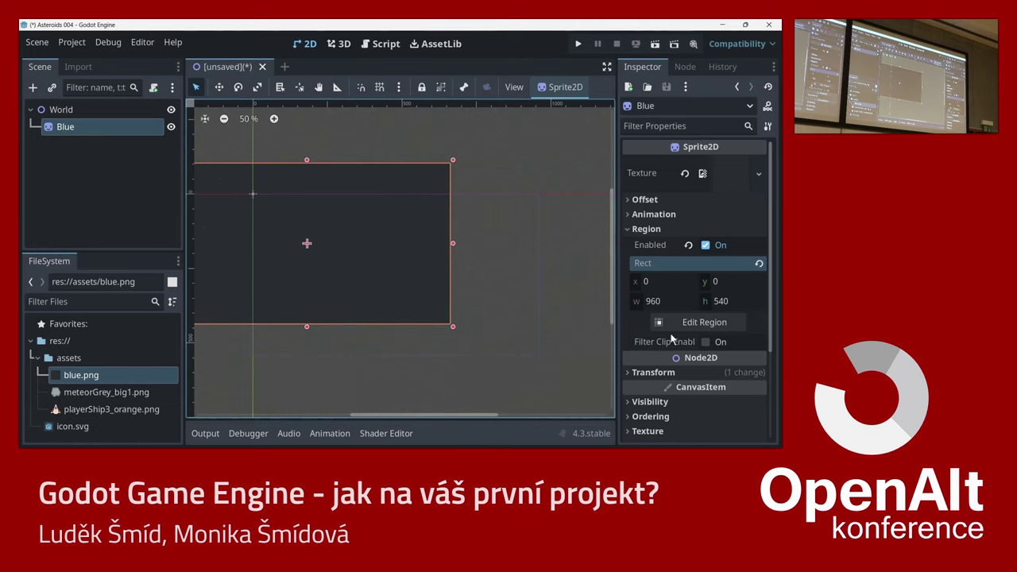
Turn off centering for the Blue sprite and reset its position to the origin.
{"action": "left_click", "coordinate": [640, 199]}
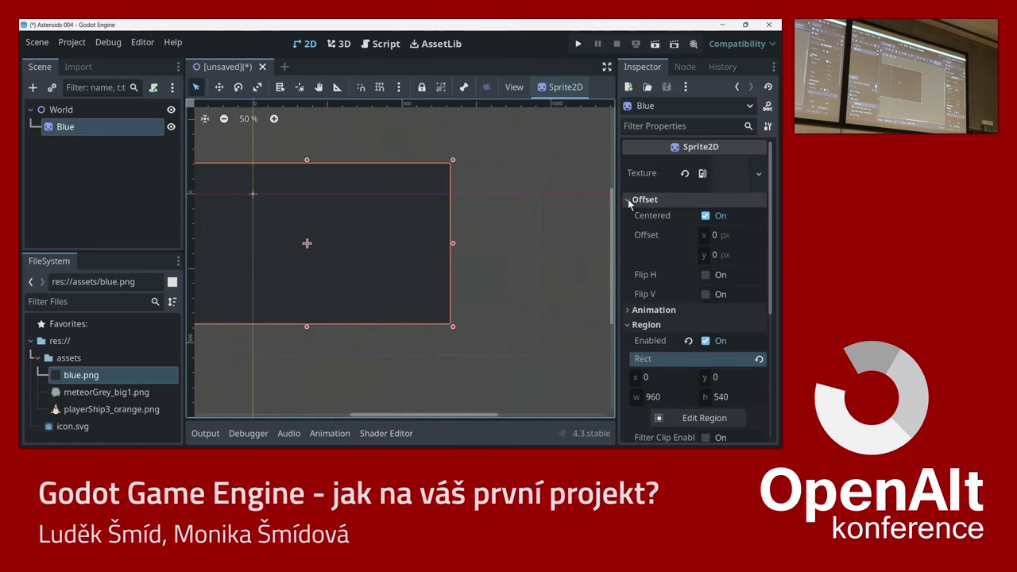
{"action": "left_click", "coordinate": [707, 218]}
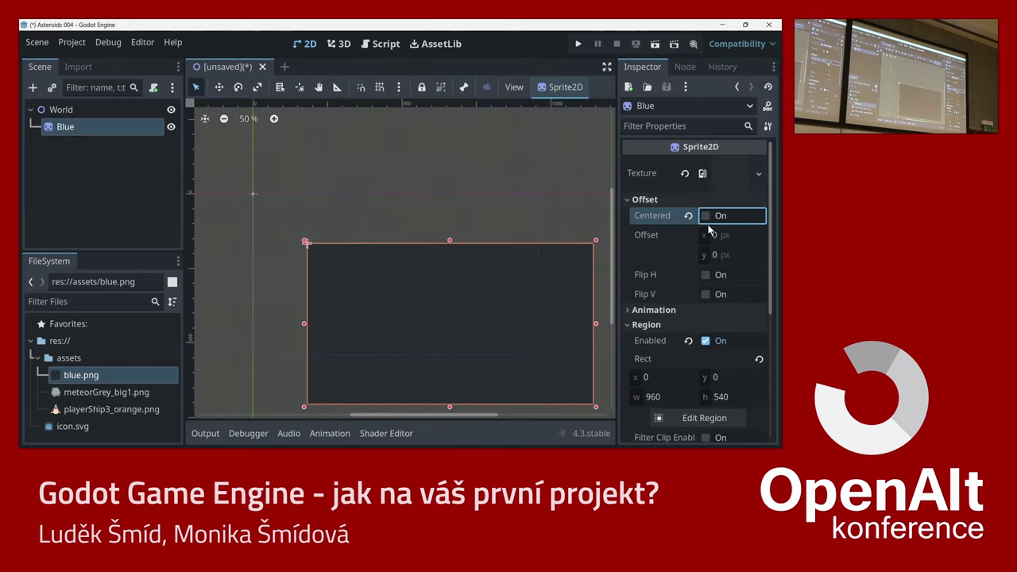
{"action": "scroll", "coordinate": [691, 277], "scroll_direction": "down", "scroll_amount": 5}
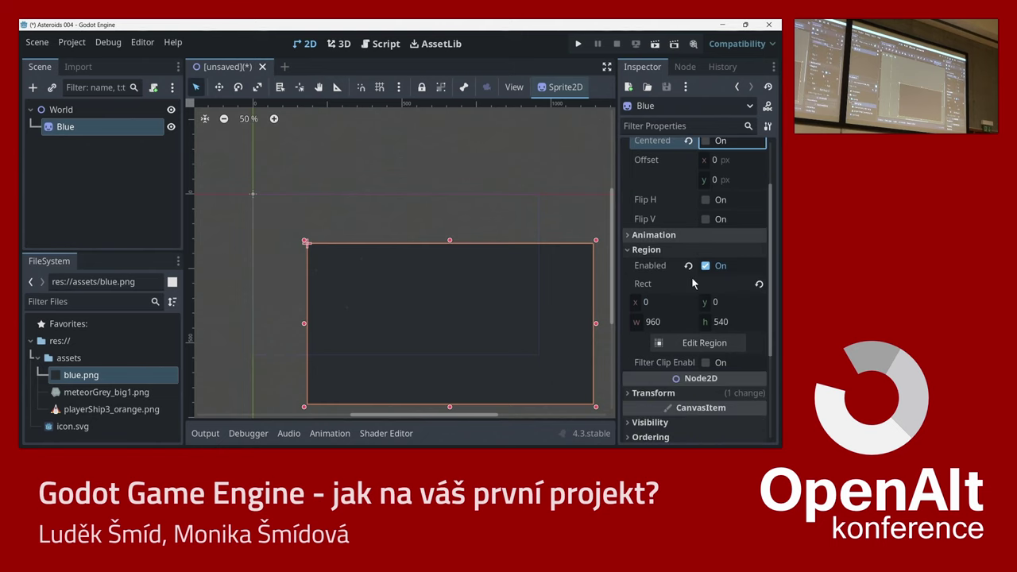
{"action": "left_click", "coordinate": [629, 285]}
{"action": "scroll", "coordinate": [682, 287], "scroll_direction": "down", "scroll_amount": 1}
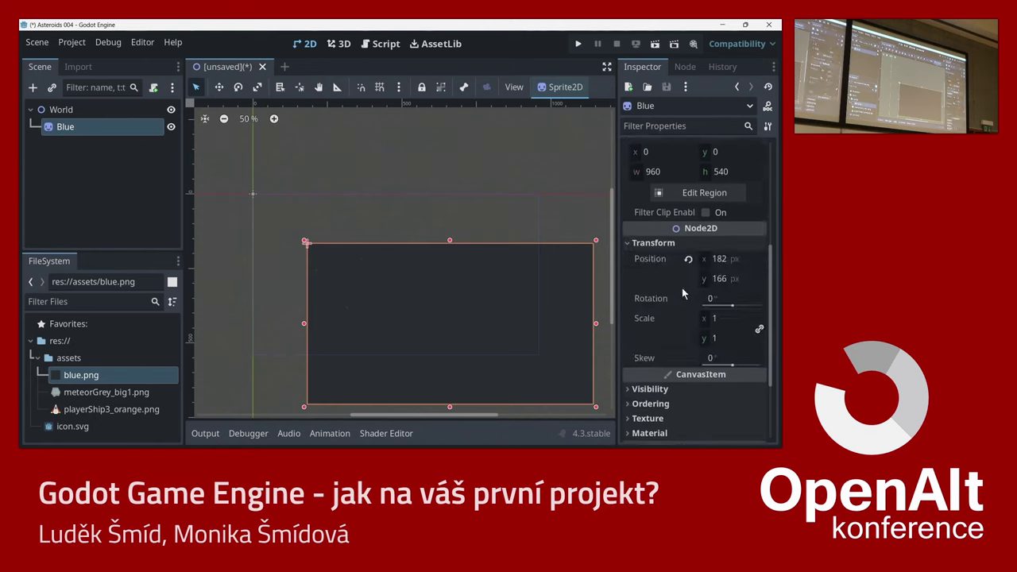
{"action": "left_click", "coordinate": [685, 262]}
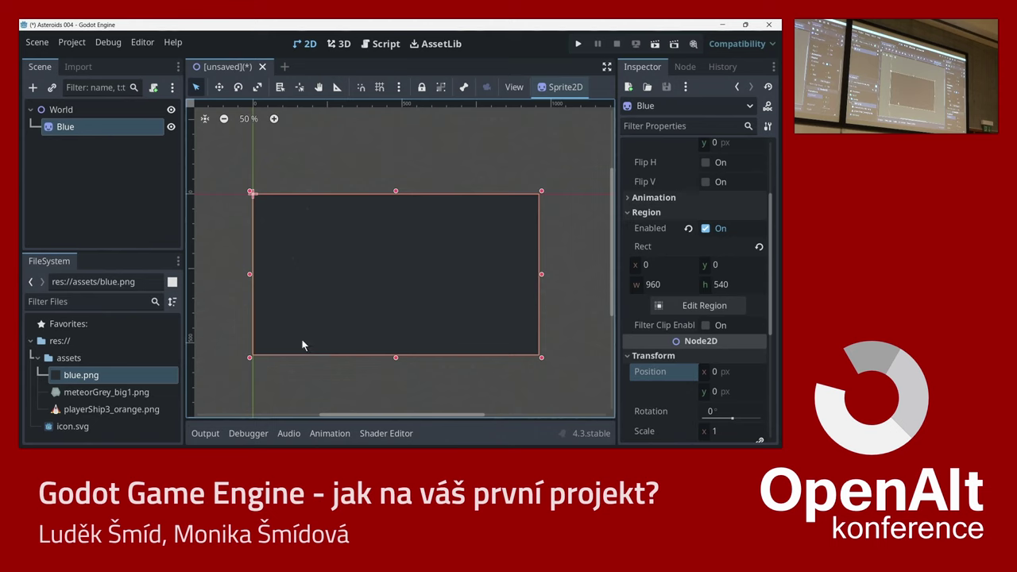
Set the Blue sprite's texture repeat to Enabled.
{"action": "scroll", "coordinate": [730, 251], "scroll_direction": "up", "scroll_amount": 2}
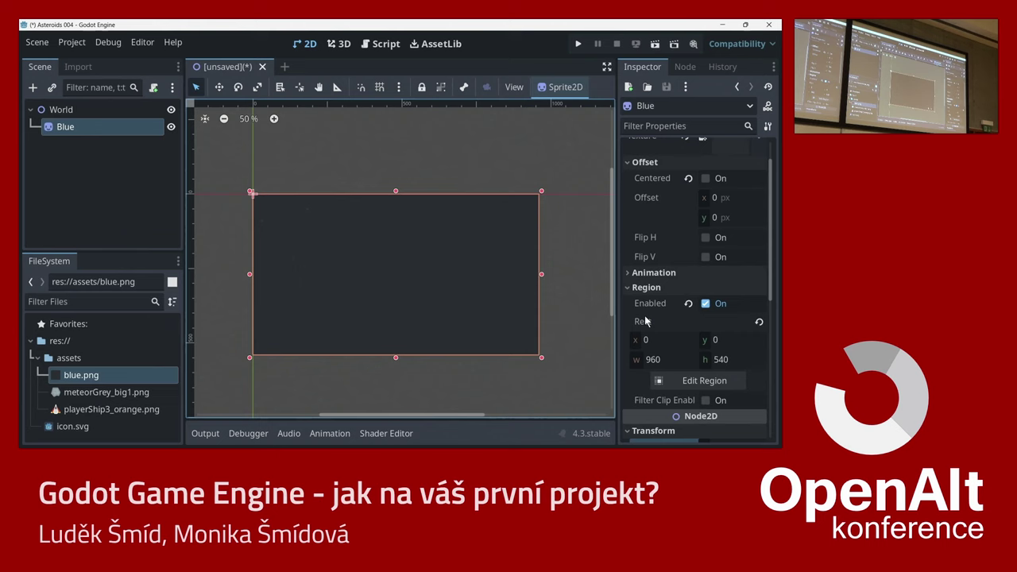
{"action": "scroll", "coordinate": [645, 321], "scroll_direction": "down", "scroll_amount": 6}
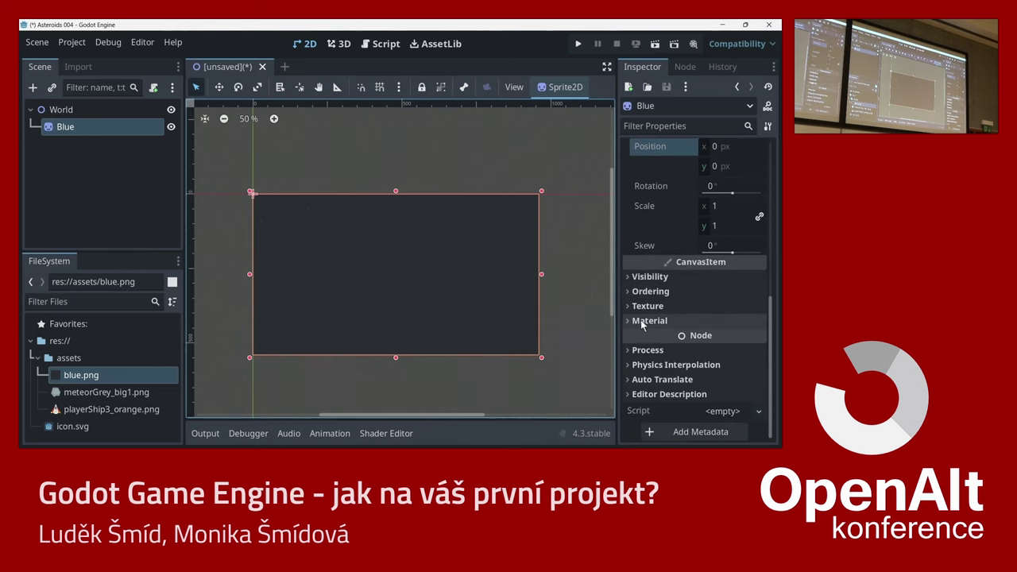
{"action": "left_click", "coordinate": [667, 305]}
{"action": "scroll", "coordinate": [671, 301], "scroll_direction": "down", "scroll_amount": 1}
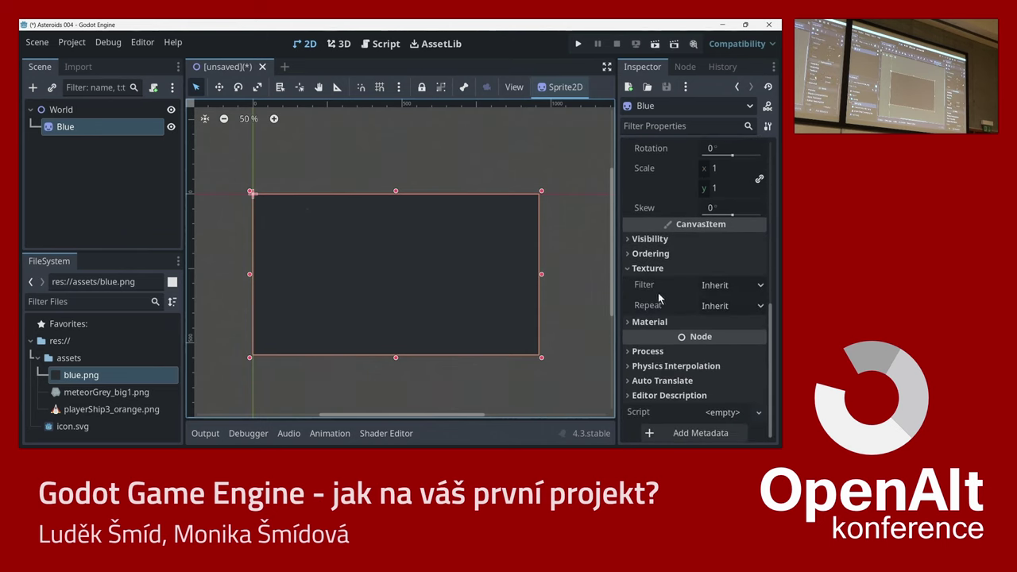
{"action": "left_click", "coordinate": [715, 306]}
{"action": "left_click", "coordinate": [727, 359]}
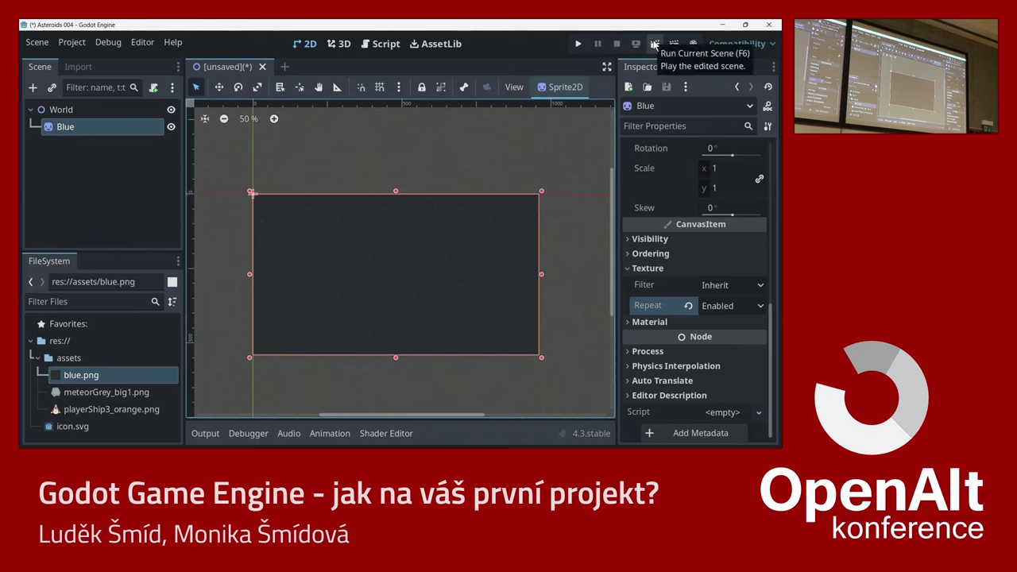
Run the project with the current scene as main scene, saving it as world.tscn, and close the game window after checking the background.
{"action": "left_click", "coordinate": [580, 44]}
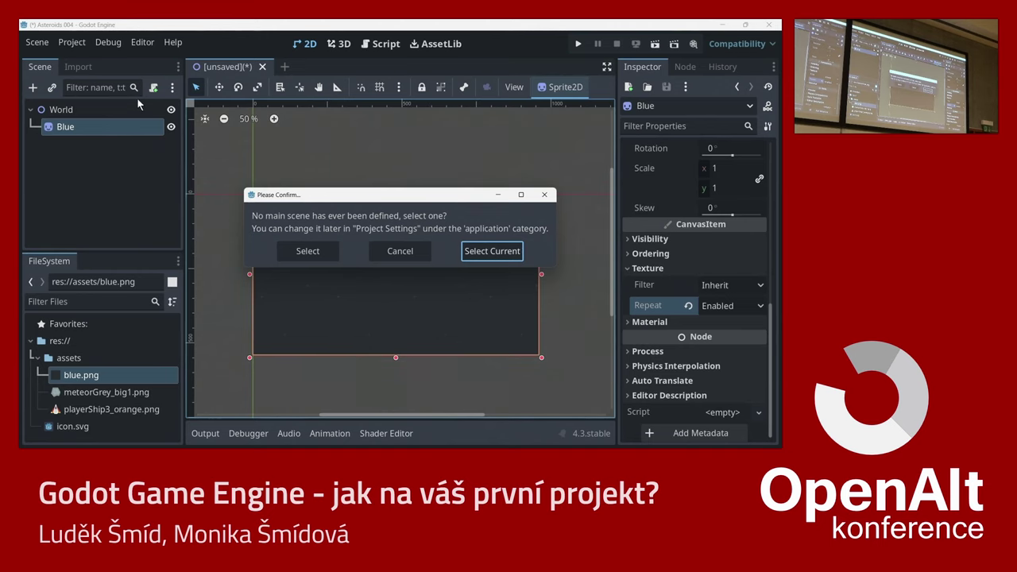
{"action": "left_click", "coordinate": [489, 251]}
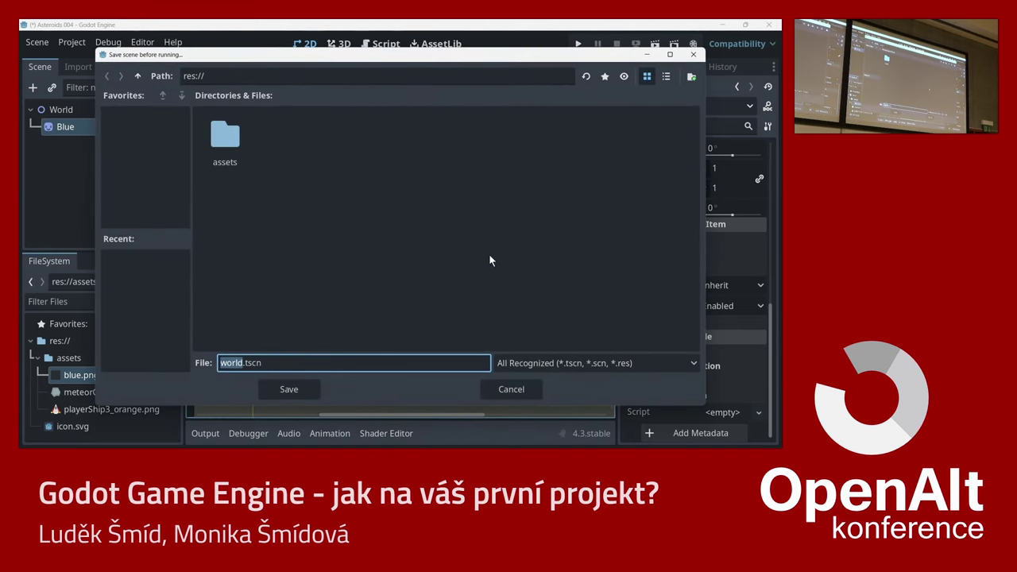
{"action": "left_click", "coordinate": [294, 393]}
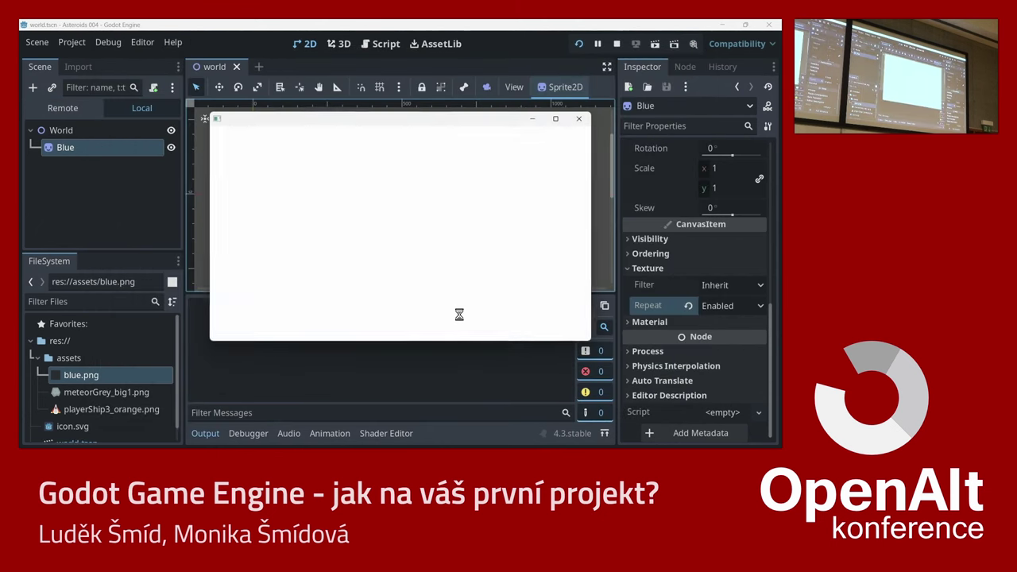
{"action": "mouse_move", "coordinate": [416, 123]}
{"action": "left_mouse_down"}
{"action": "mouse_move", "coordinate": [379, 126]}
{"action": "mouse_move", "coordinate": [428, 117]}
{"action": "left_mouse_up"}
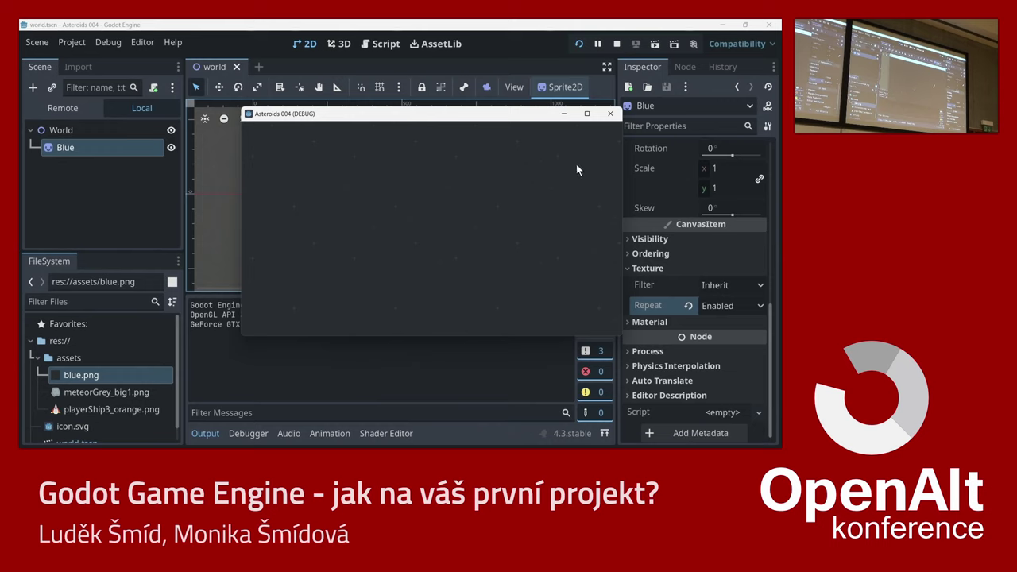
{"action": "left_click", "coordinate": [609, 114]}
Rename the Blue sprite node as Backround and collapse the output log.
{"action": "left_click", "coordinate": [85, 125]}
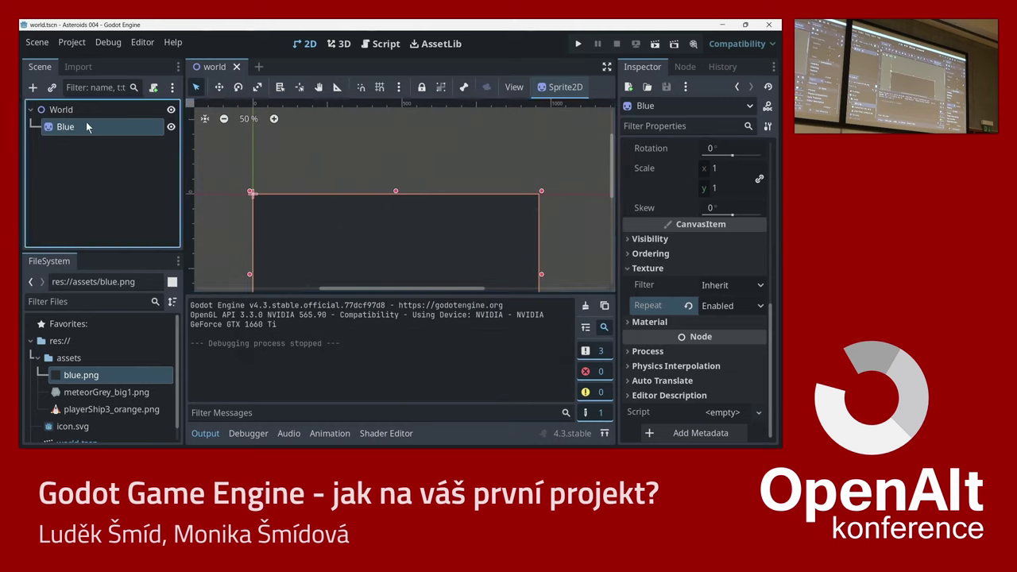
{"action": "type", "text": "Bac"}
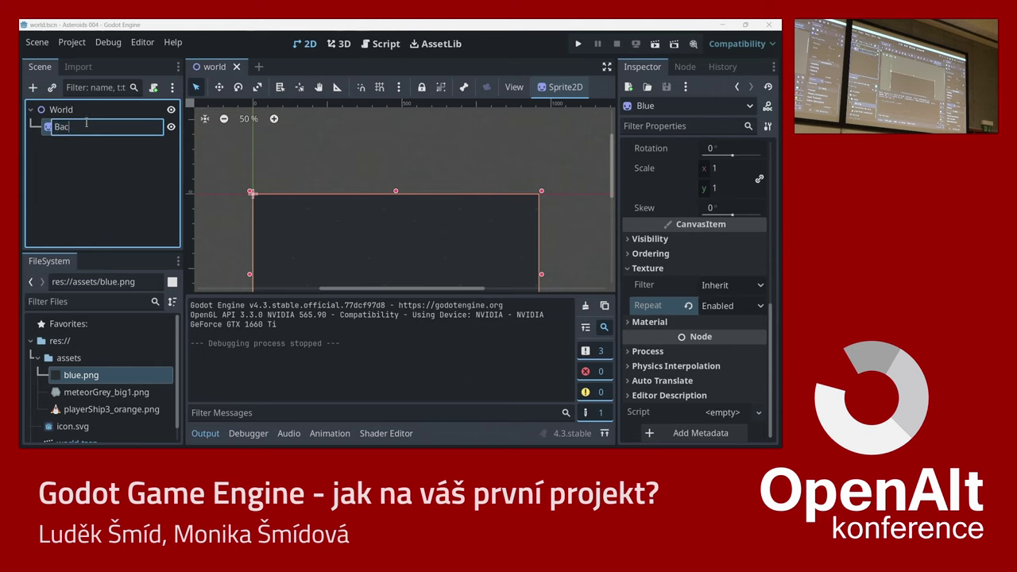
{"action": "type", "text": "k"}
{"action": "key", "text": "BackSpace"}
{"action": "type", "text": "kround"}
{"action": "key", "text": "Return"}
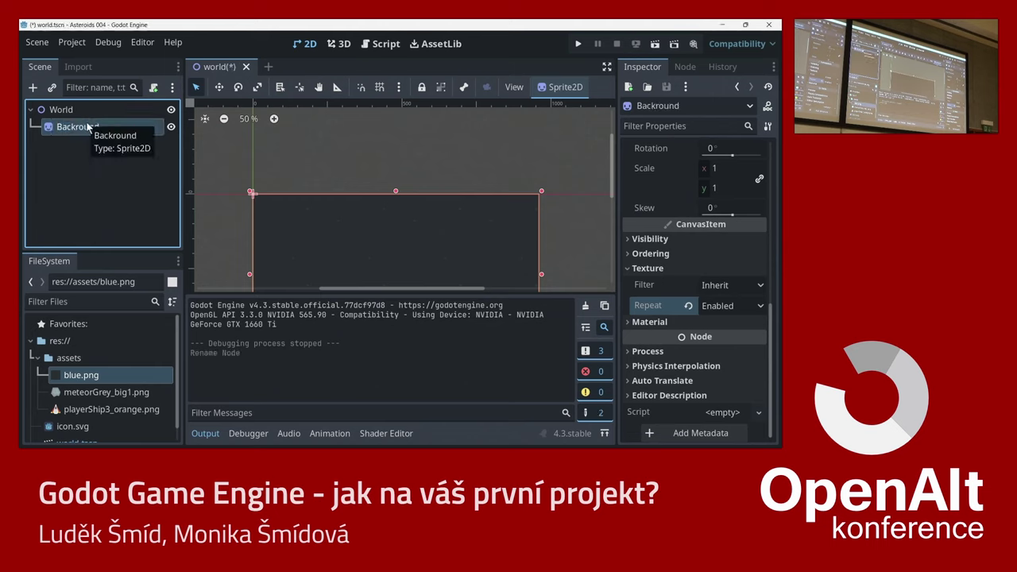
{"action": "left_click", "coordinate": [205, 433]}
{"action": "middle_click_drag", "start_coordinate": [413, 292], "coordinate": [417, 246]}
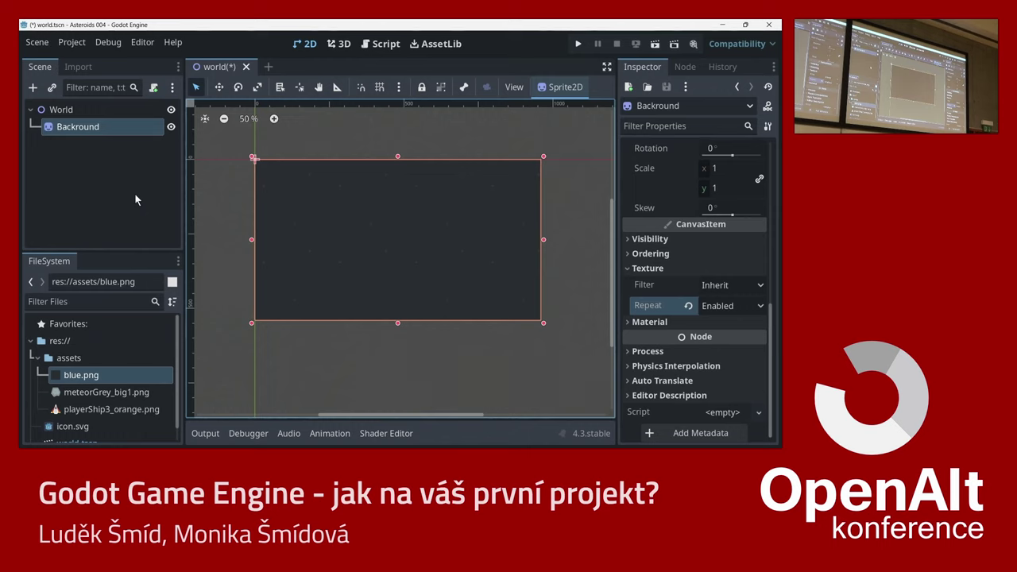
Add a CharacterBody2D node as a child of World.
{"action": "right_click", "coordinate": [56, 110]}
{"action": "left_click", "coordinate": [79, 115]}
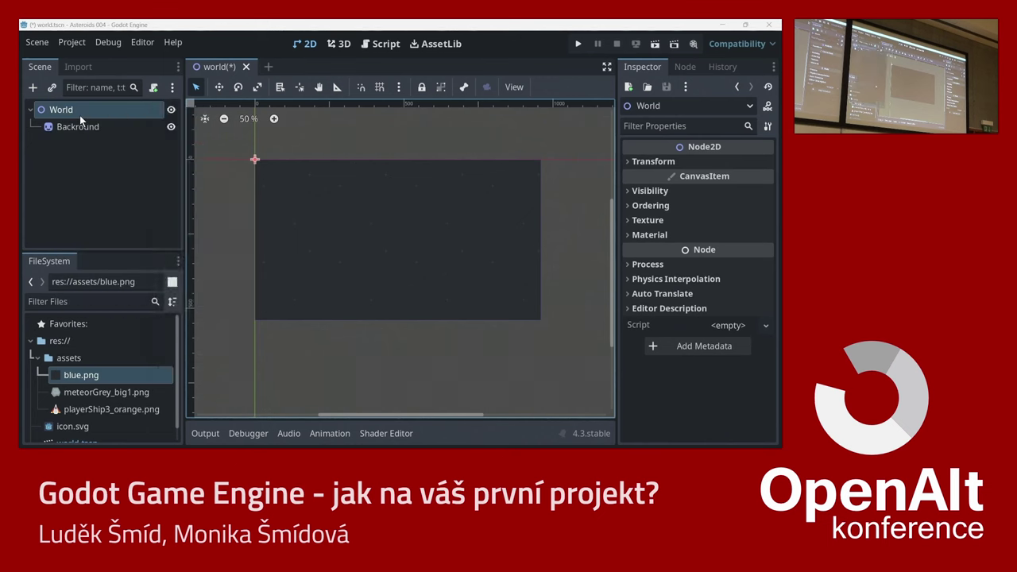
{"action": "type", "text": "chars"}
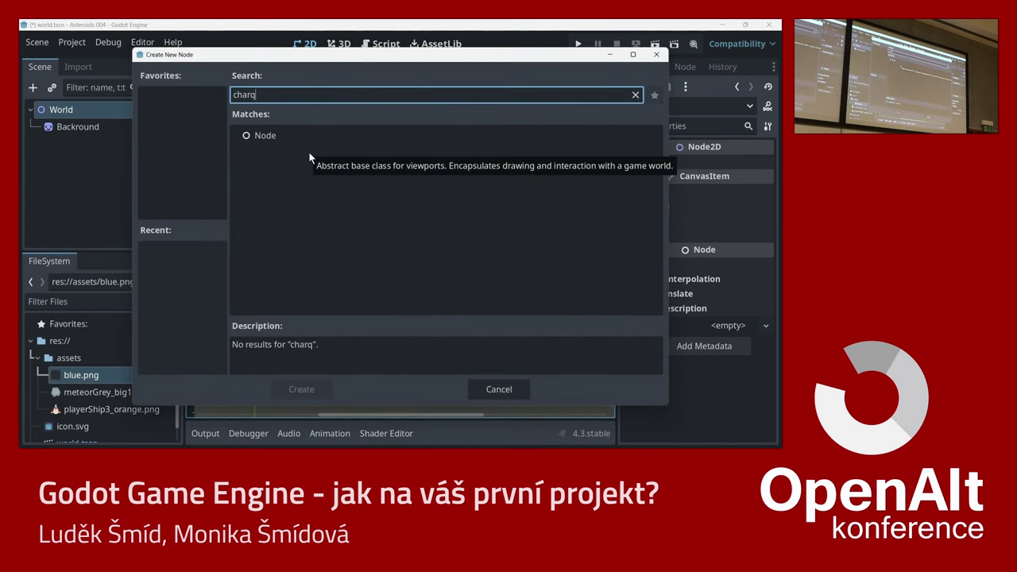
{"action": "key", "text": "BackSpace"}
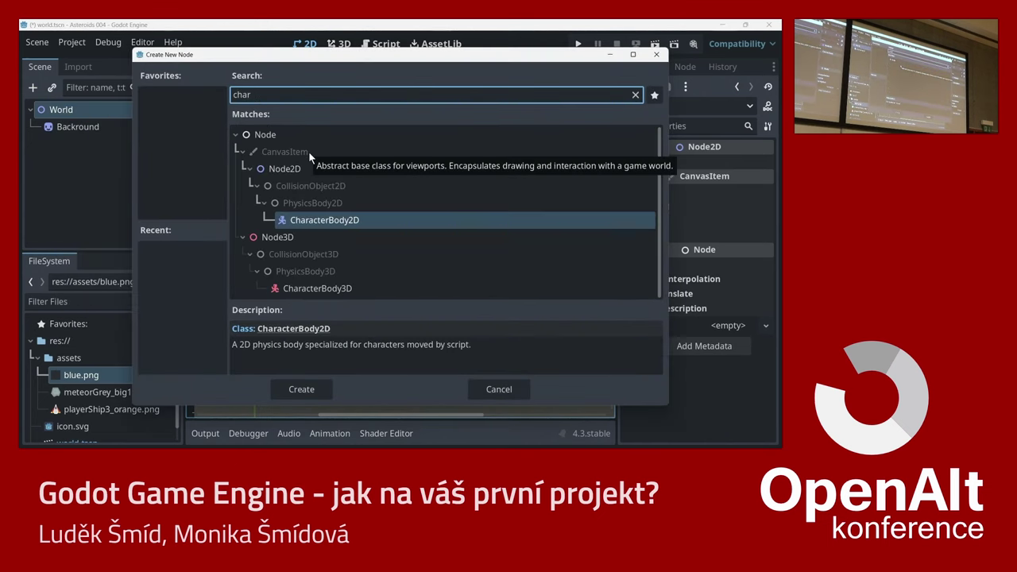
{"action": "double_click", "coordinate": [334, 224]}
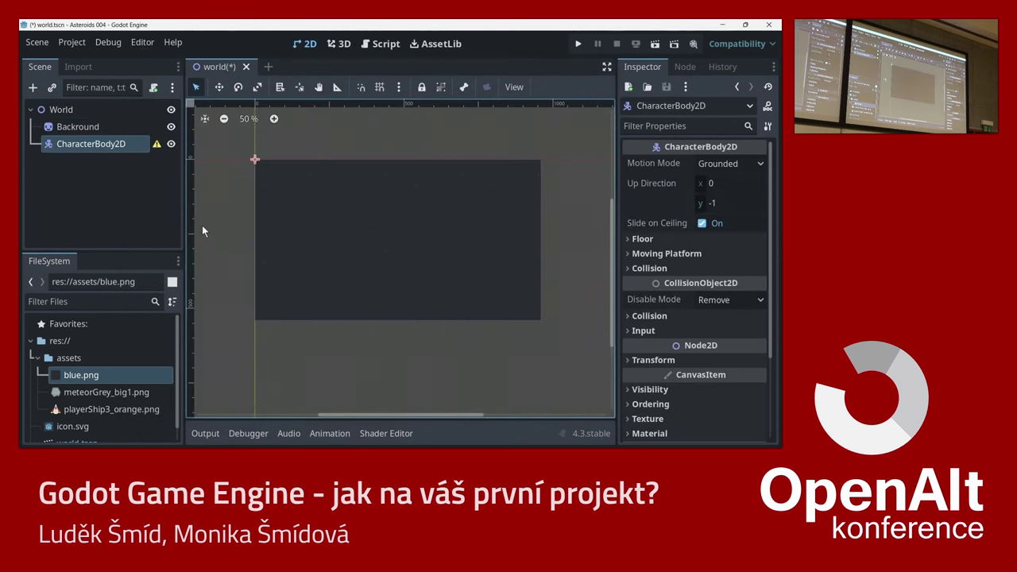
Rename the CharacterBody2D node as Ship and set its motion mode to Floating.
{"action": "left_click", "coordinate": [114, 147]}
{"action": "left_click", "coordinate": [114, 145]}
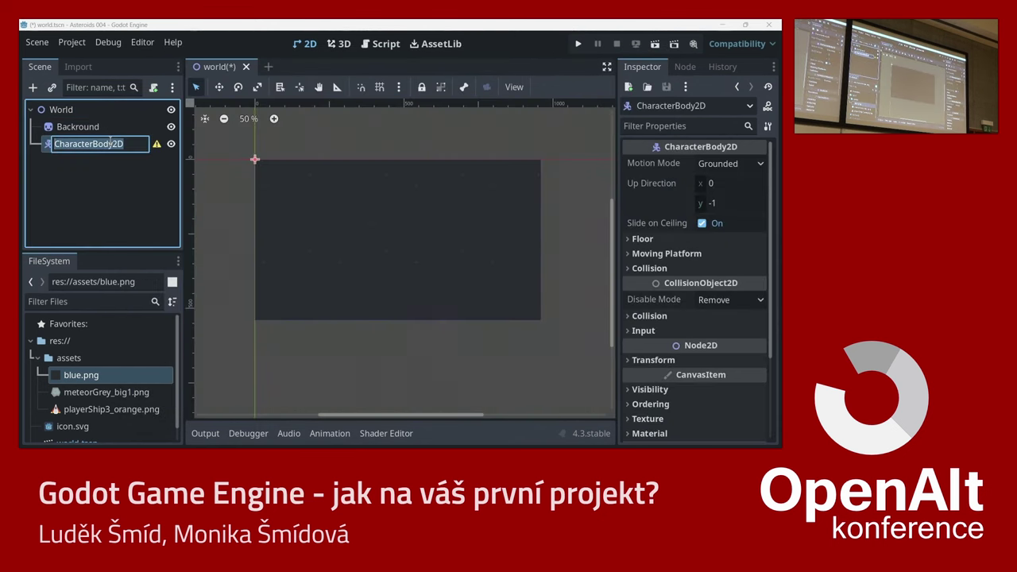
{"action": "type", "text": "Ship"}
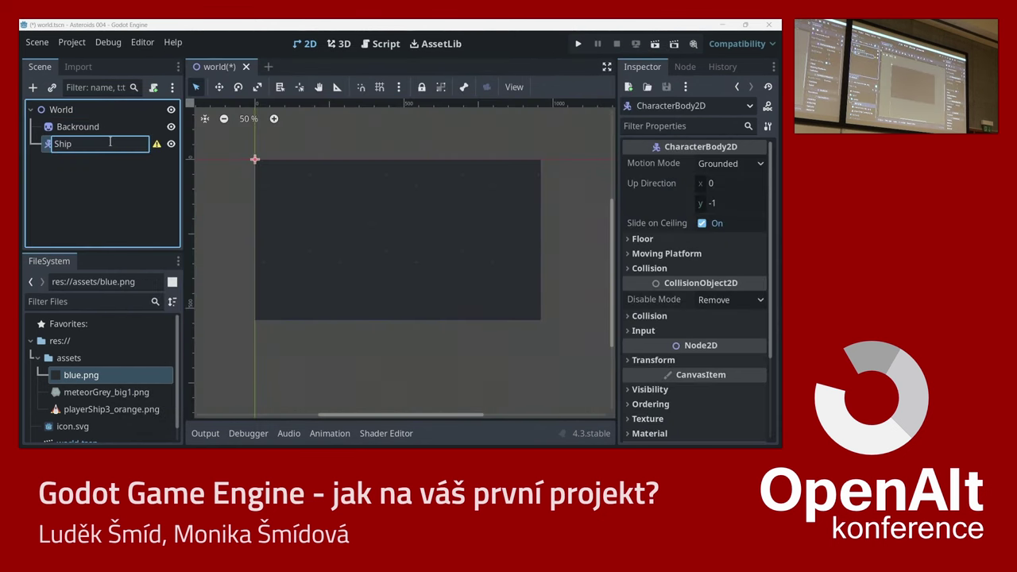
{"action": "key", "text": "Return"}
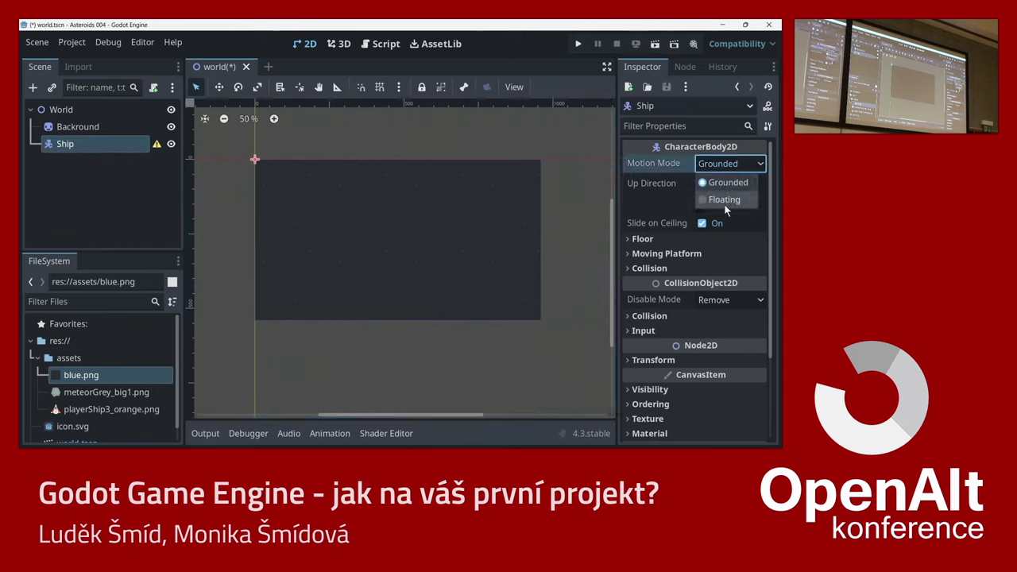
{"action": "left_click", "coordinate": [724, 200]}
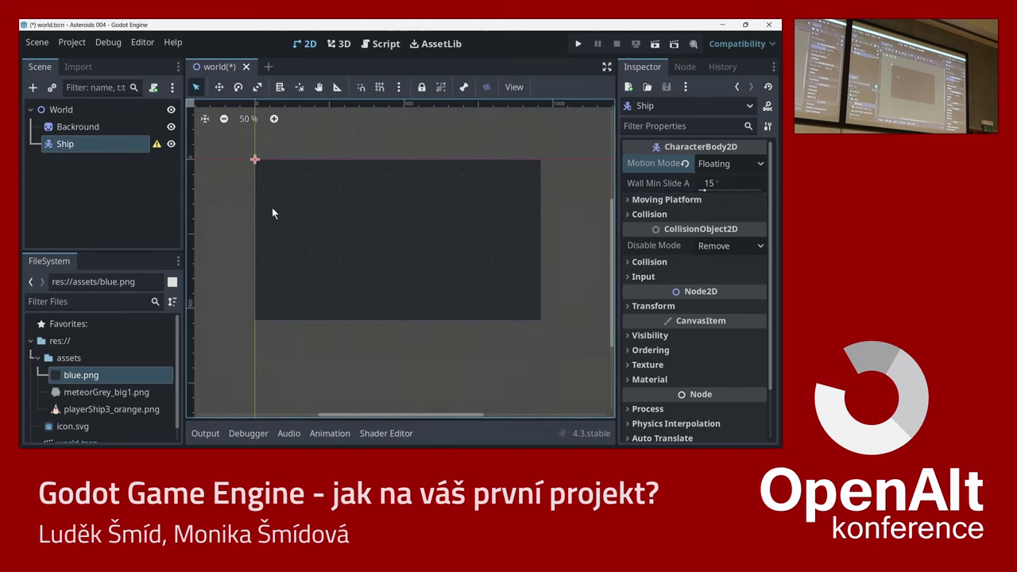
Add a Sprite2D node as a child of Ship and assign playerShip3_orange.png as its texture.
{"action": "right_click", "coordinate": [78, 147]}
{"action": "left_click", "coordinate": [119, 78]}
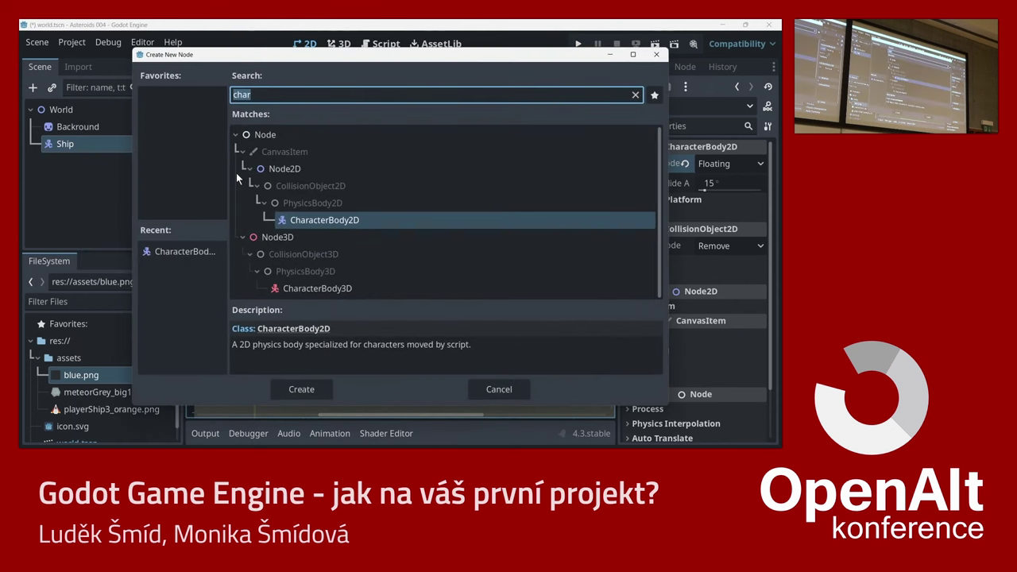
{"action": "type", "text": "sprite"}
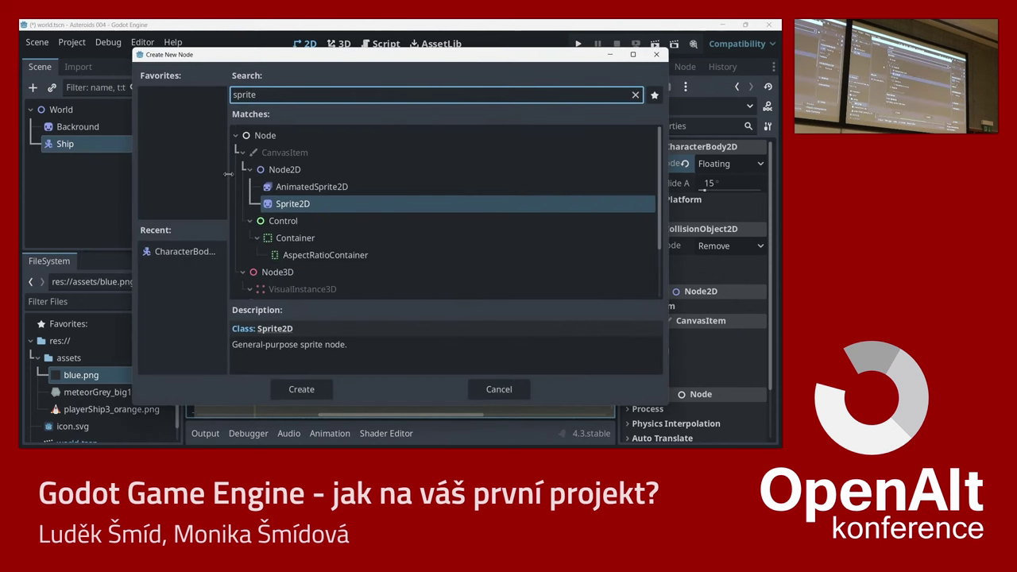
{"action": "left_click", "coordinate": [319, 204]}
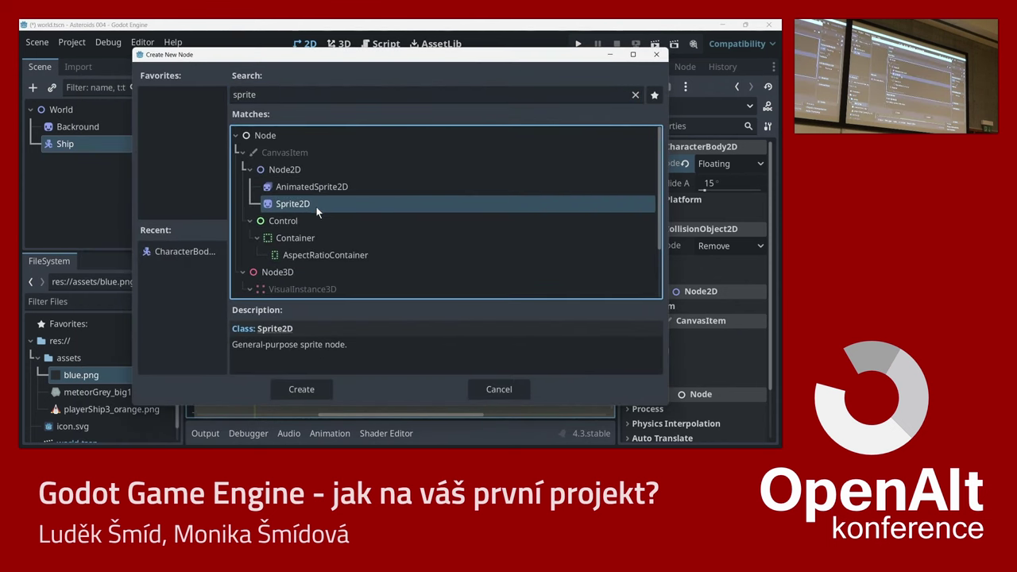
{"action": "left_click", "coordinate": [301, 389]}
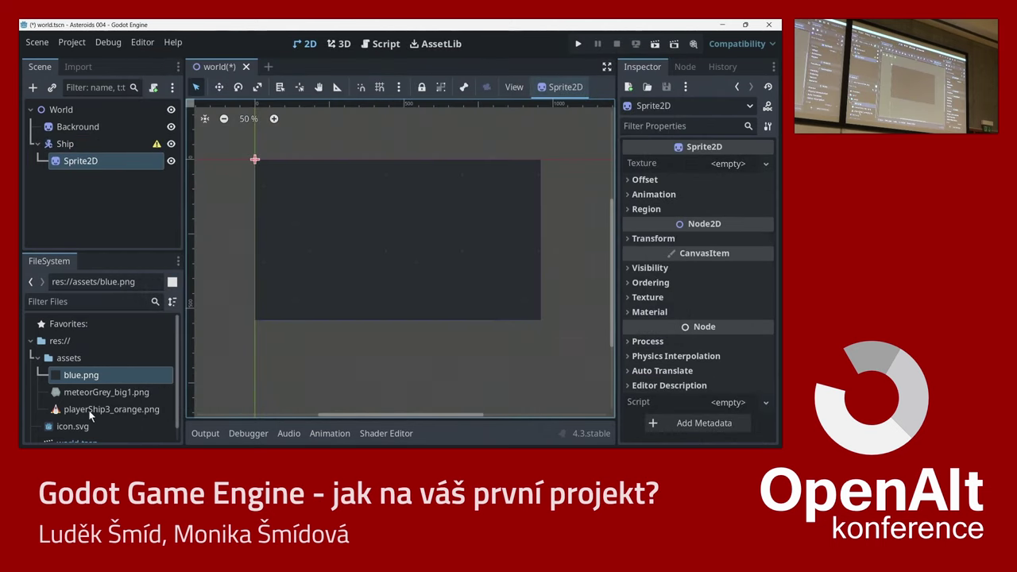
{"action": "left_click_drag", "start_coordinate": [86, 410], "coordinate": [719, 164]}
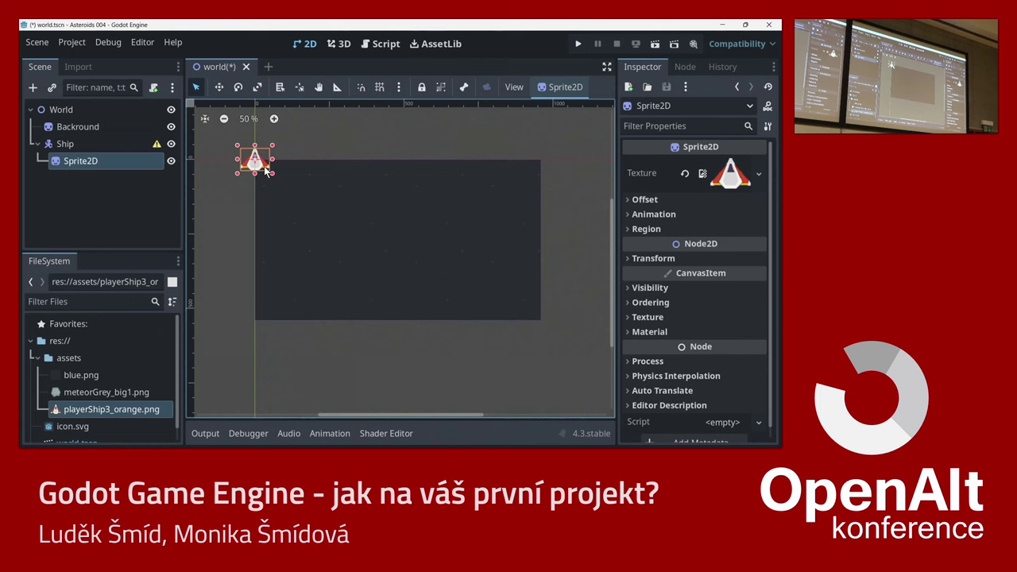
Add a CollisionShape2D node as a child of Ship.
{"action": "right_click", "coordinate": [65, 143]}
{"action": "left_click", "coordinate": [101, 77]}
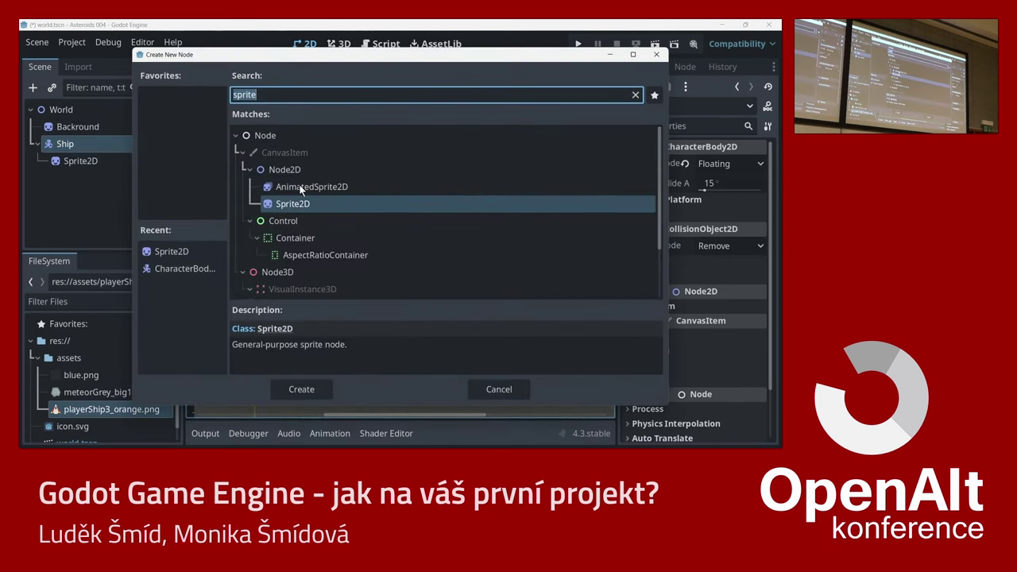
{"action": "type", "text": "coli"}
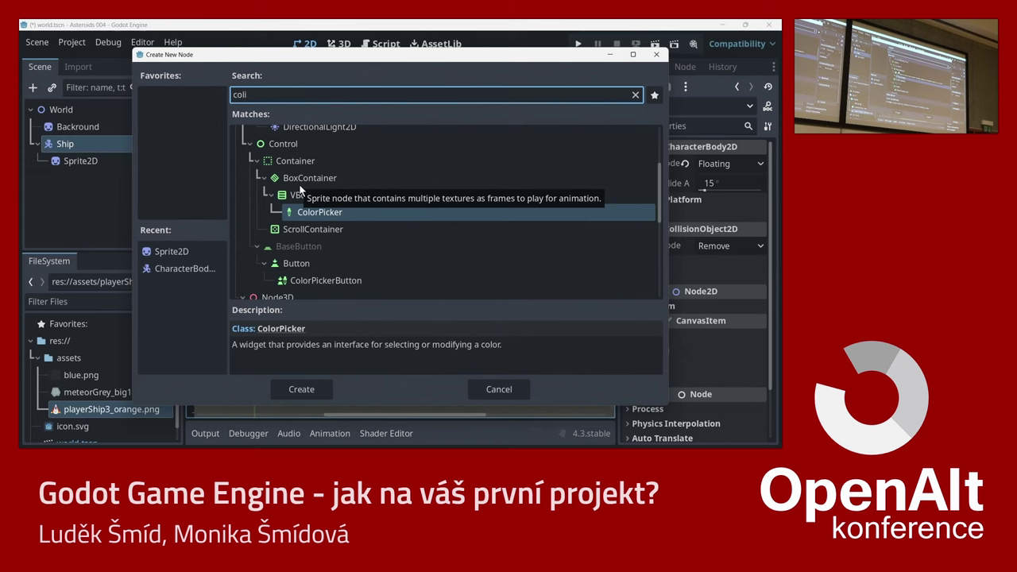
{"action": "key", "text": "BackSpace"}
{"action": "type", "text": "l"}
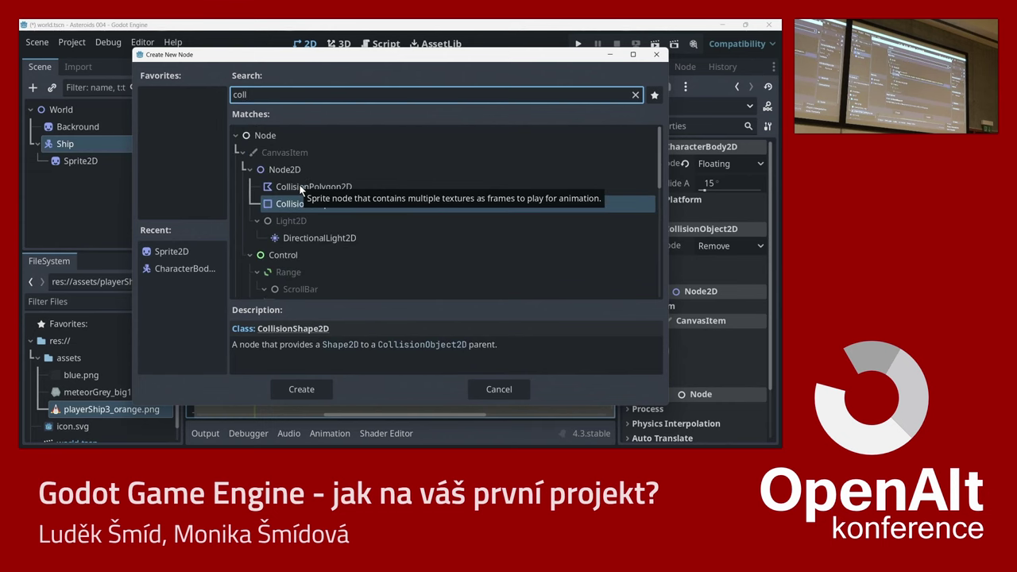
{"action": "double_click", "coordinate": [309, 203]}
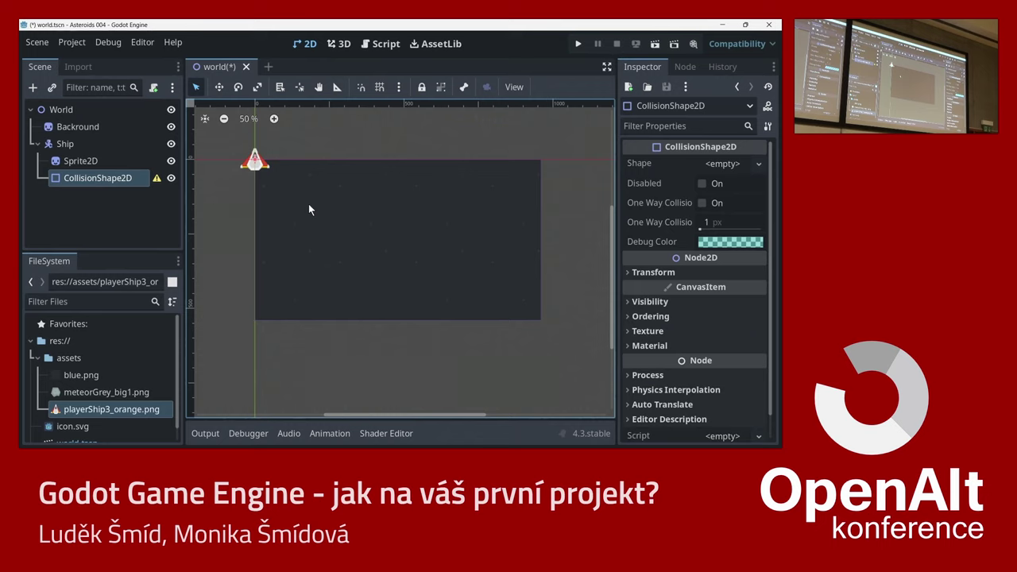
Assign a new CircleShape2D to the collision shape and expand its properties.
{"action": "left_click", "coordinate": [758, 164]}
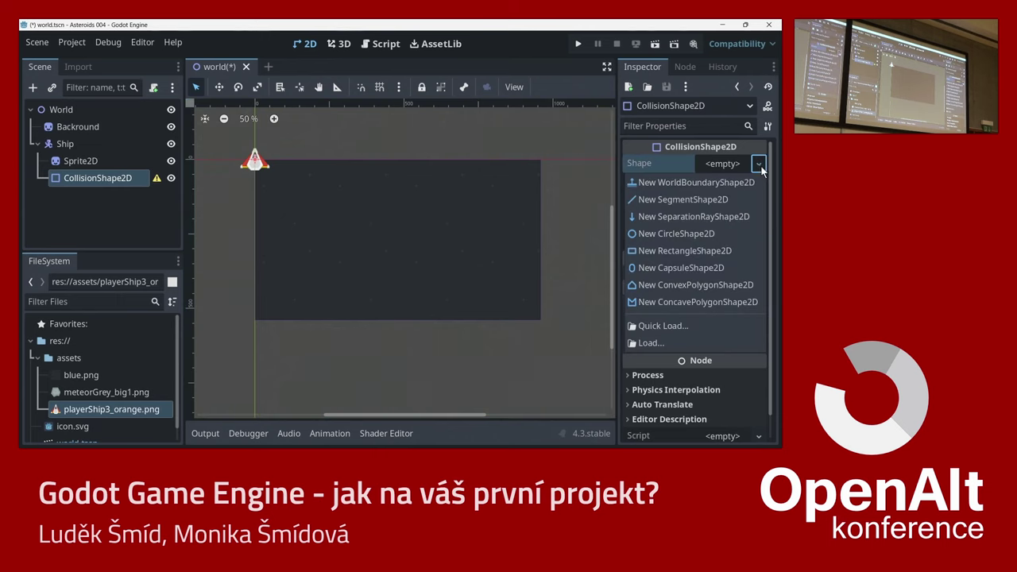
{"action": "left_click", "coordinate": [758, 164]}
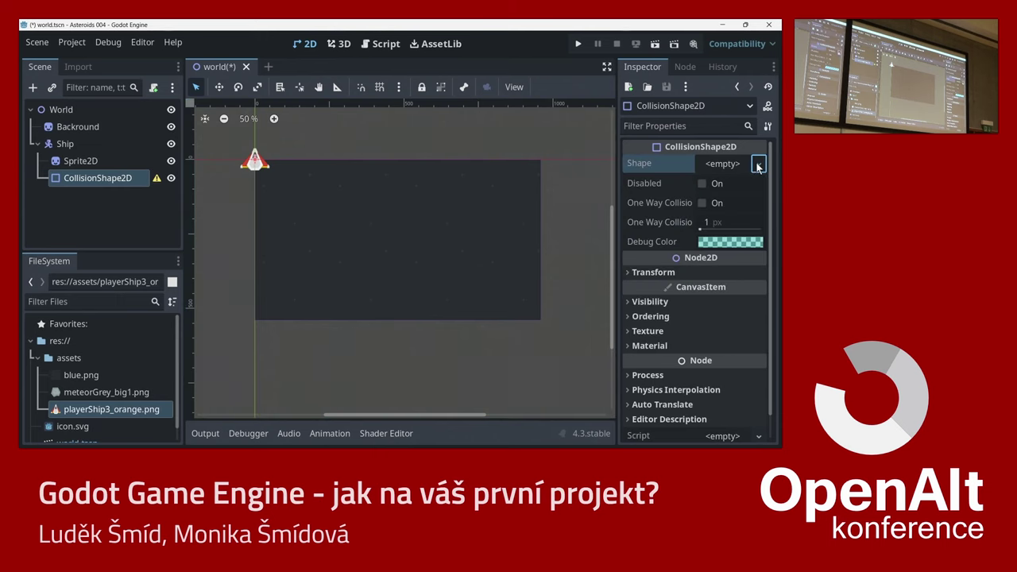
{"action": "left_click", "coordinate": [758, 163]}
{"action": "left_click", "coordinate": [696, 234]}
{"action": "left_click", "coordinate": [728, 164]}
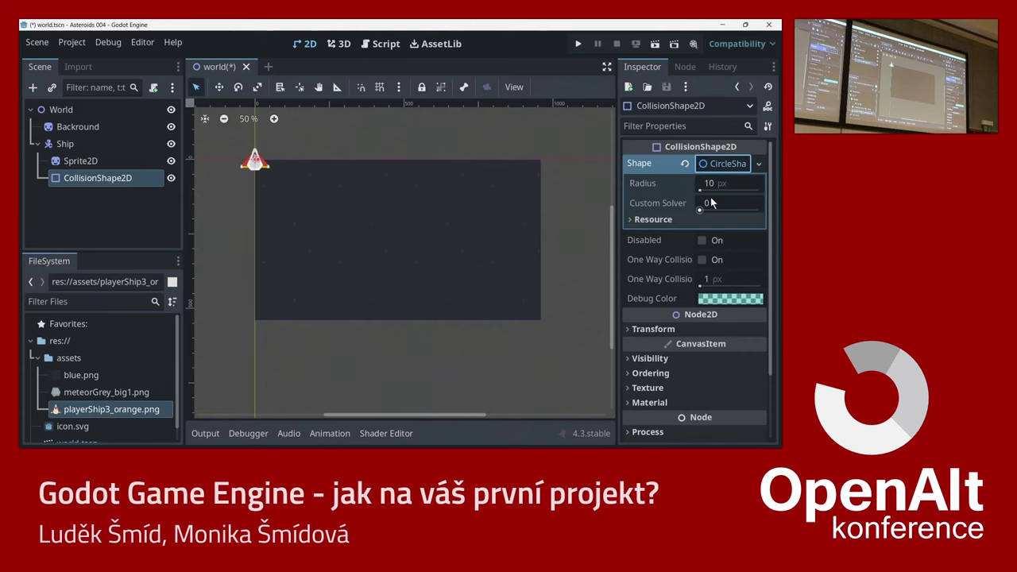
Fit the collision circle over the ship's hull with a radius of about 37 px, shifting it slightly down.
{"action": "left_click_drag", "start_coordinate": [701, 189], "coordinate": [701, 190]}
{"action": "scroll", "coordinate": [241, 199], "scroll_direction": "up", "scroll_amount": 3}
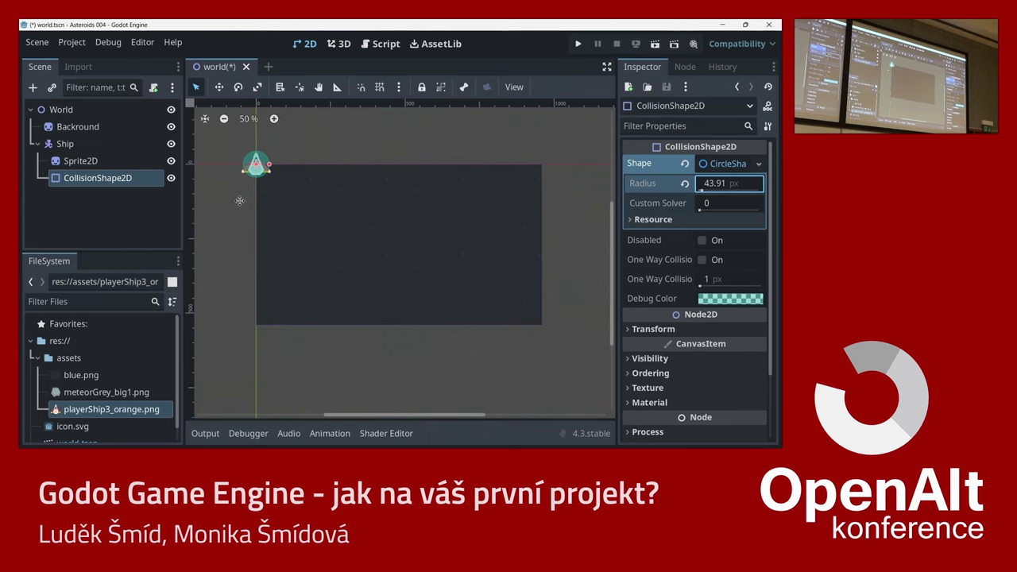
{"action": "scroll", "coordinate": [288, 237], "scroll_direction": "up", "scroll_amount": 6}
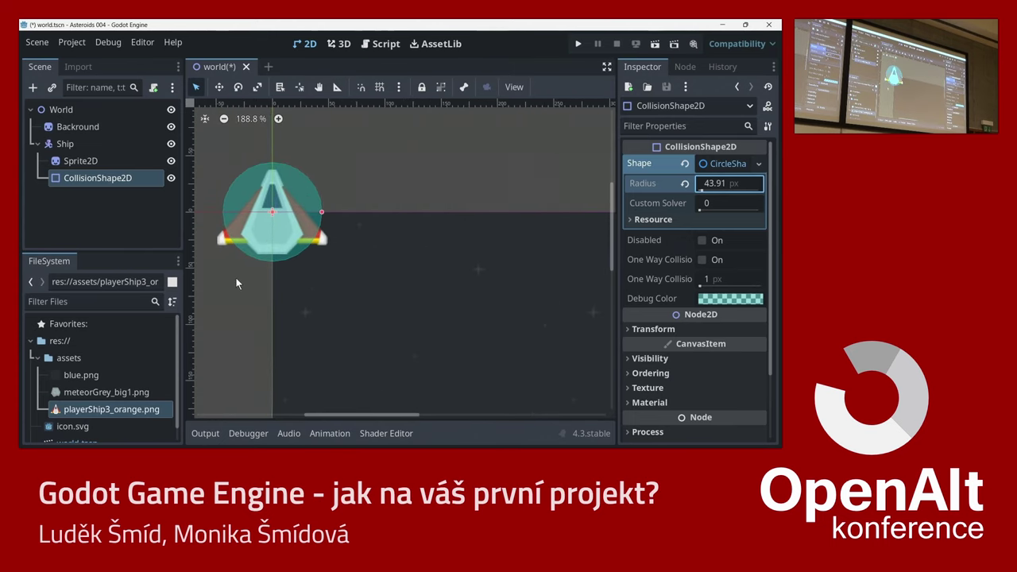
{"action": "left_click_drag", "start_coordinate": [388, 238], "coordinate": [357, 220]}
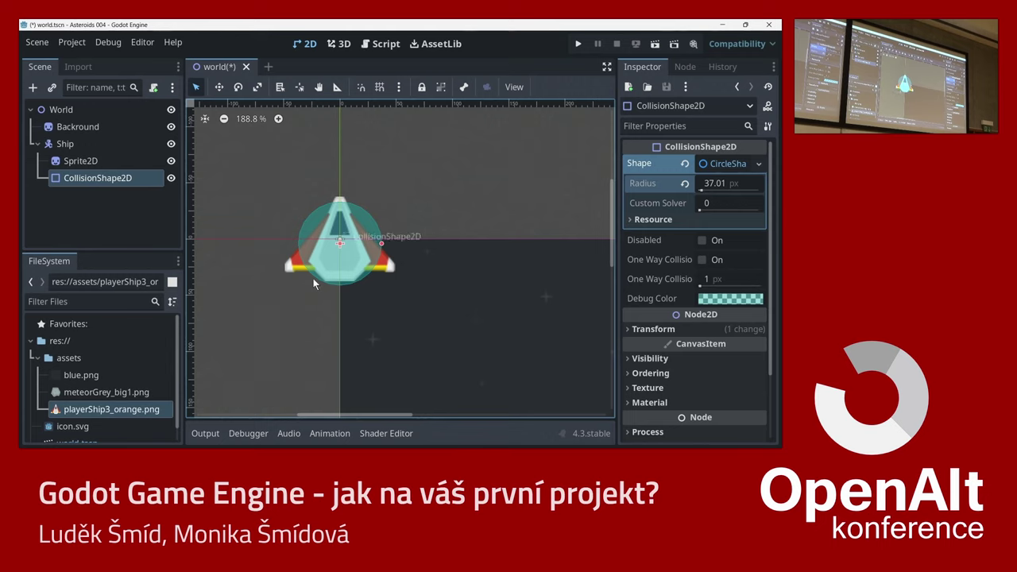
{"action": "scroll", "coordinate": [470, 255], "scroll_direction": "down", "scroll_amount": 5}
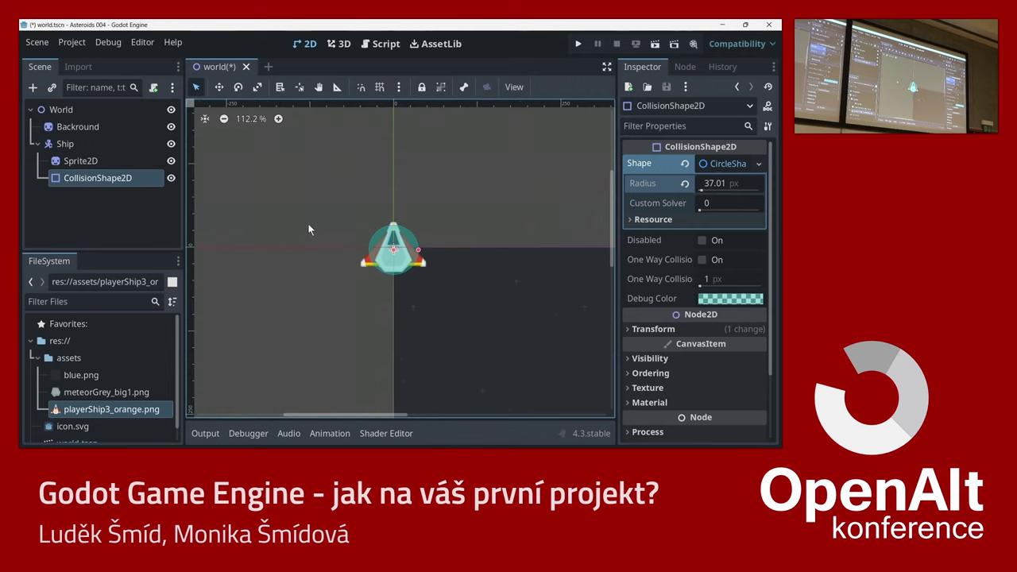
Move the whole Ship node with its children to the horizontal middle of the background, near its lower edge.
{"action": "left_click", "coordinate": [65, 144]}
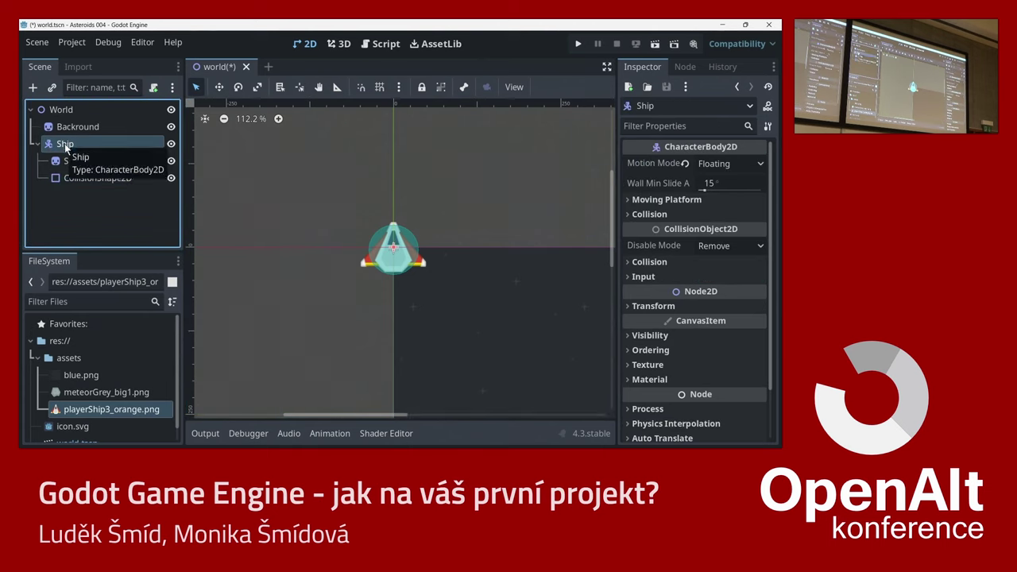
{"action": "left_click", "coordinate": [68, 162]}
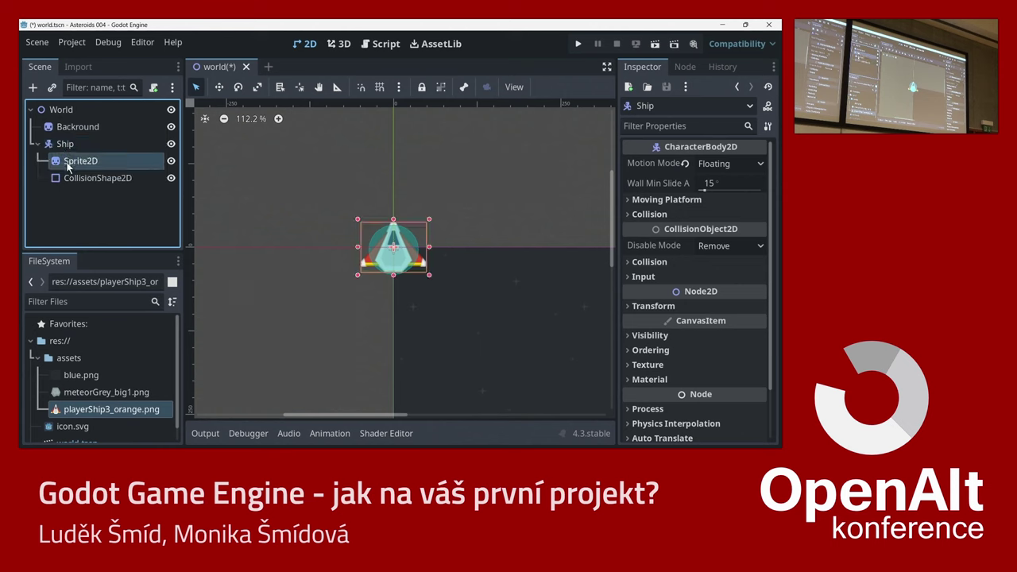
{"action": "left_click", "coordinate": [76, 177]}
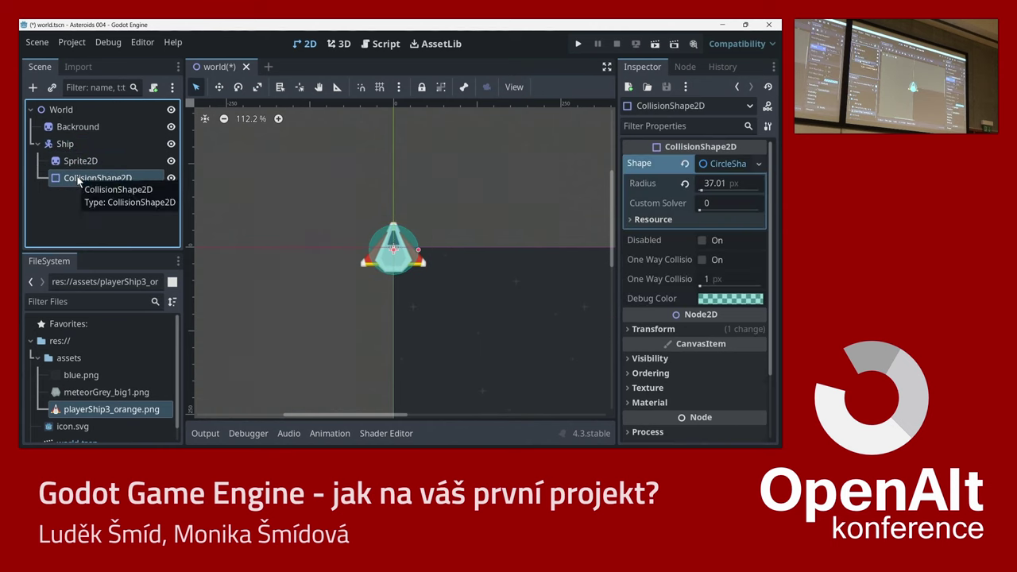
{"action": "left_click", "coordinate": [65, 143]}
{"action": "scroll", "coordinate": [318, 275], "scroll_direction": "down", "scroll_amount": 4}
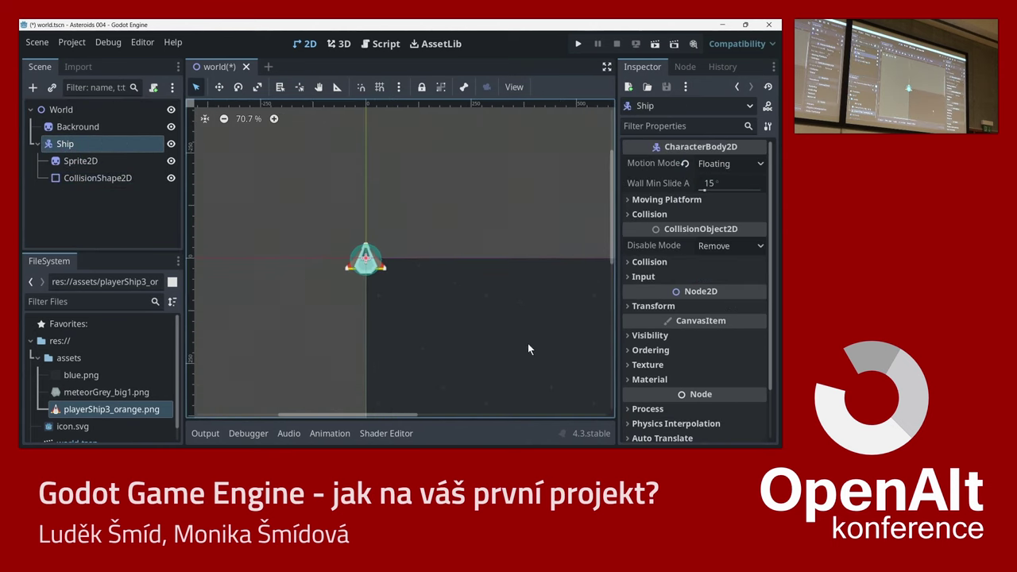
{"action": "middle_click_drag", "start_coordinate": [527, 350], "coordinate": [386, 243]}
{"action": "scroll", "coordinate": [381, 249], "scroll_direction": "down", "scroll_amount": 1}
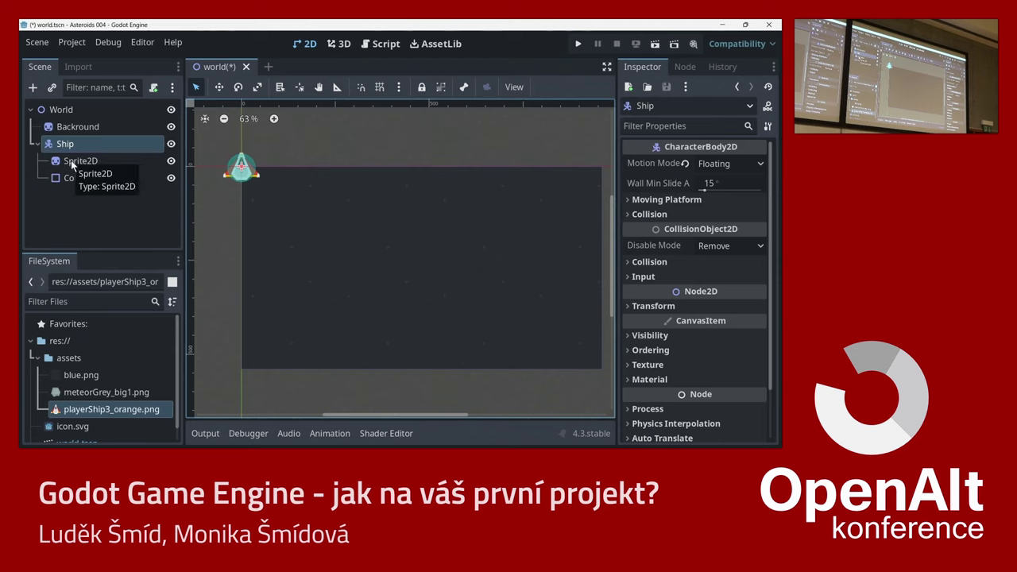
{"action": "right_click", "coordinate": [422, 343]}
{"action": "left_click", "coordinate": [457, 385]}
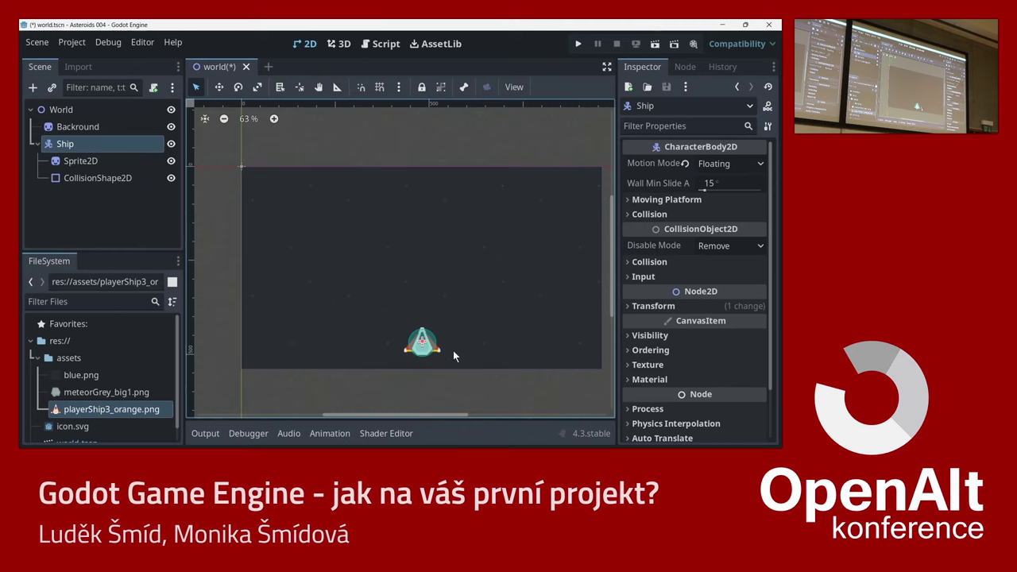
Run the project to check the ship's placement, close the game window and collapse the output log.
{"action": "left_click", "coordinate": [81, 161]}
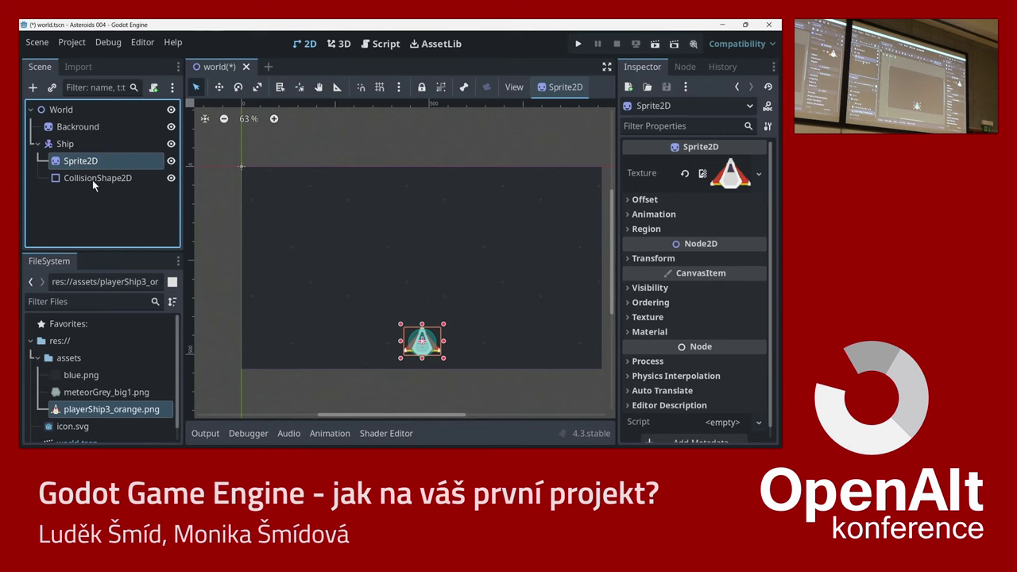
{"action": "left_click", "coordinate": [92, 179]}
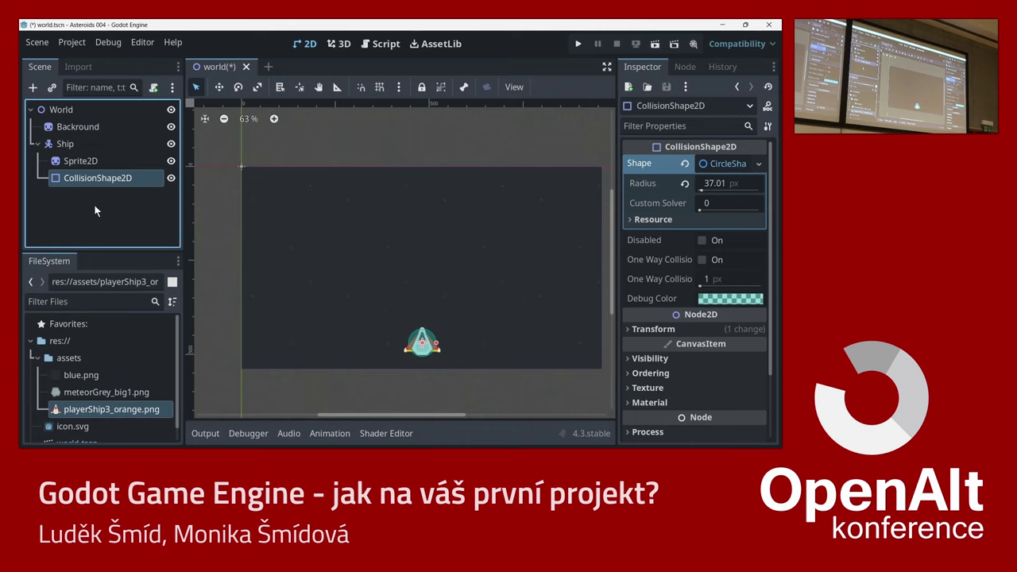
{"action": "left_click", "coordinate": [578, 45]}
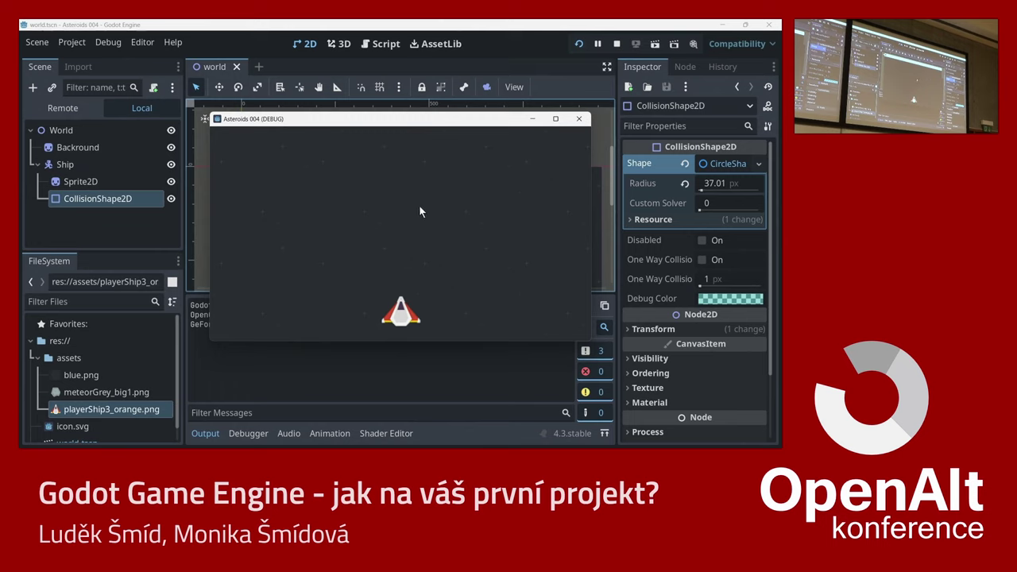
{"action": "left_click", "coordinate": [579, 120]}
{"action": "left_click", "coordinate": [205, 433]}
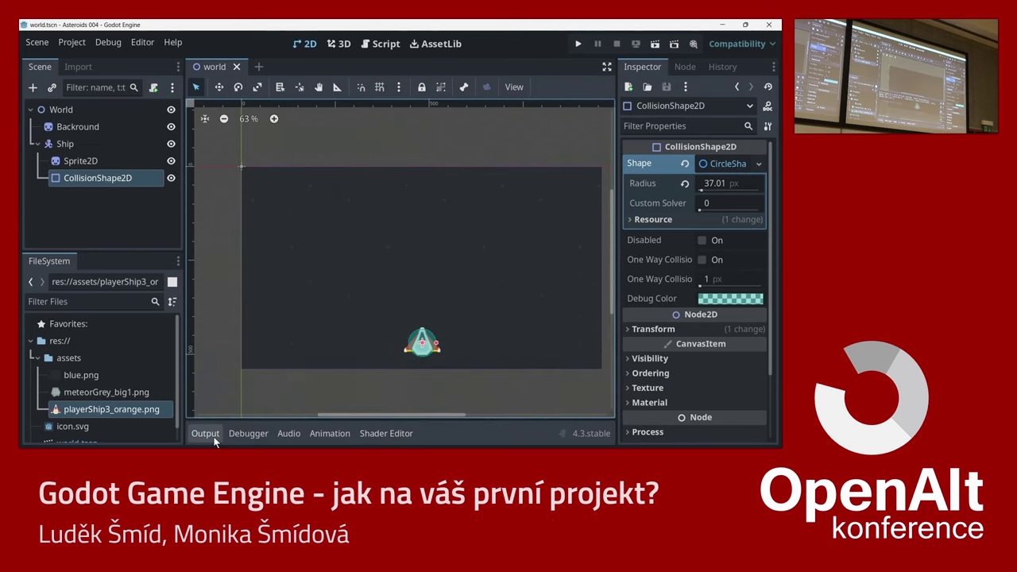
Attach a new GDScript ship.gd to the Ship node using the CharacterBody2D: Basic Movement template.
{"action": "left_click", "coordinate": [70, 145]}
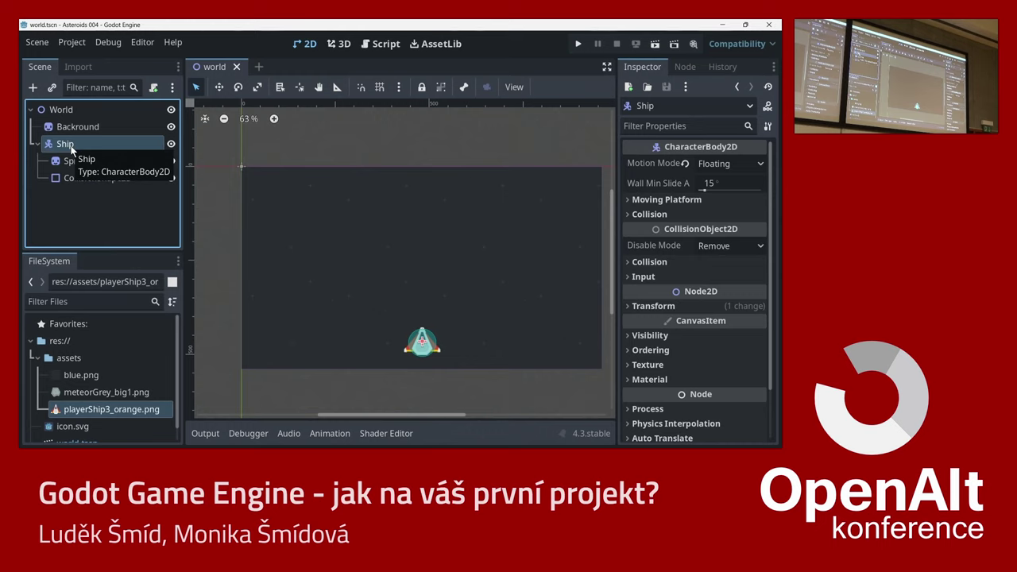
{"action": "right_click", "coordinate": [143, 143]}
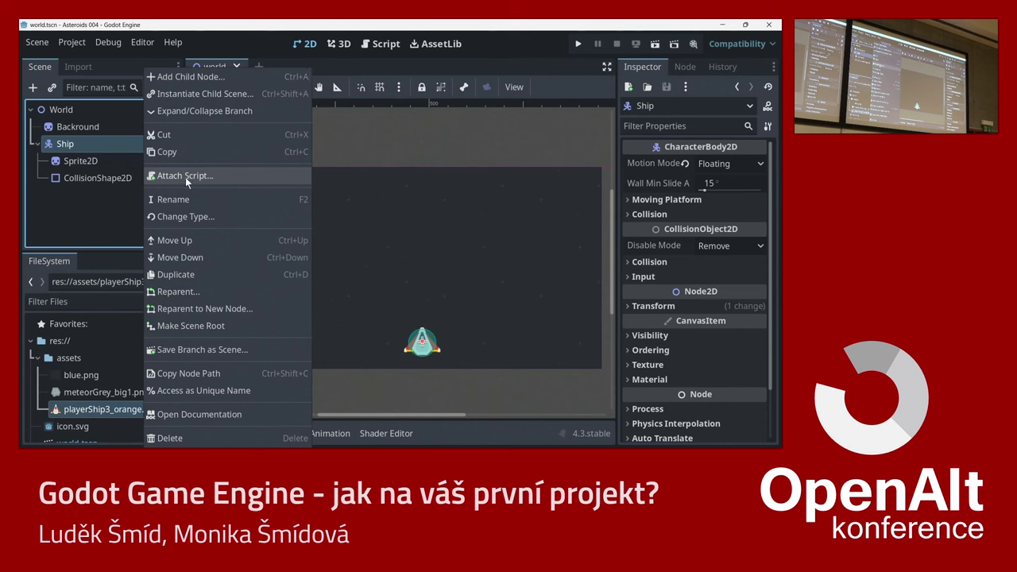
{"action": "left_click", "coordinate": [185, 175]}
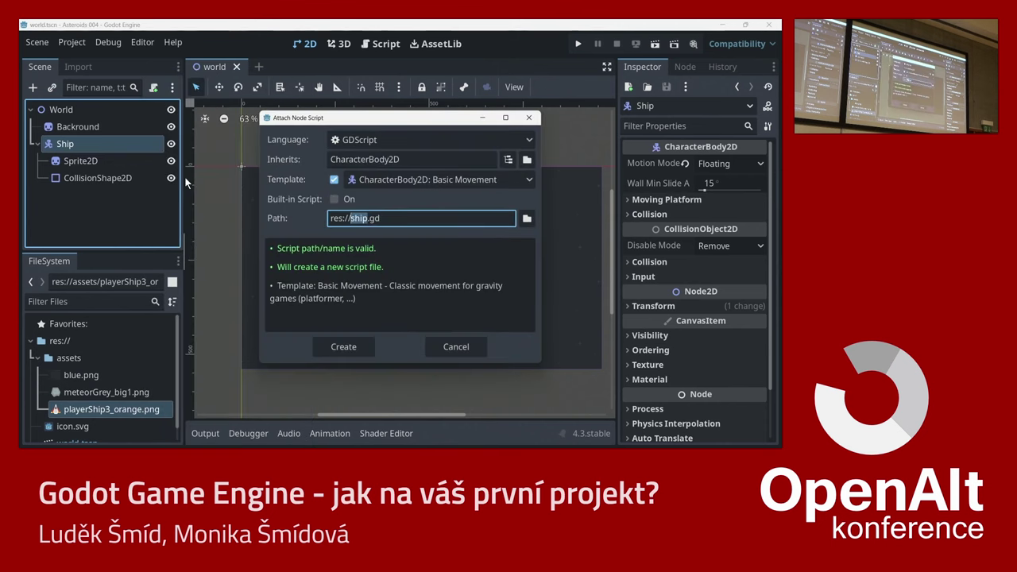
{"action": "left_click", "coordinate": [347, 348]}
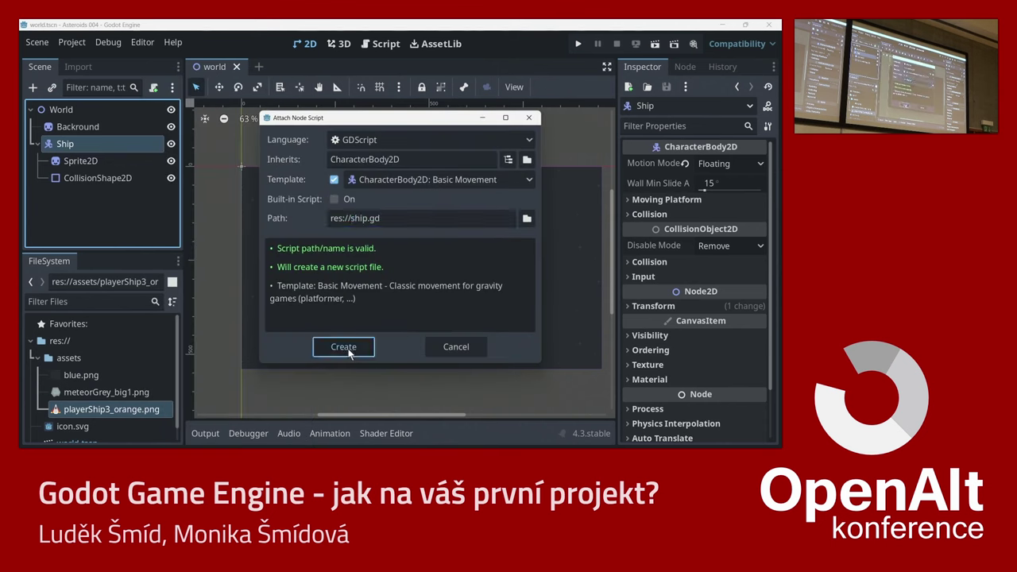
{"action": "left_click", "coordinate": [348, 352]}
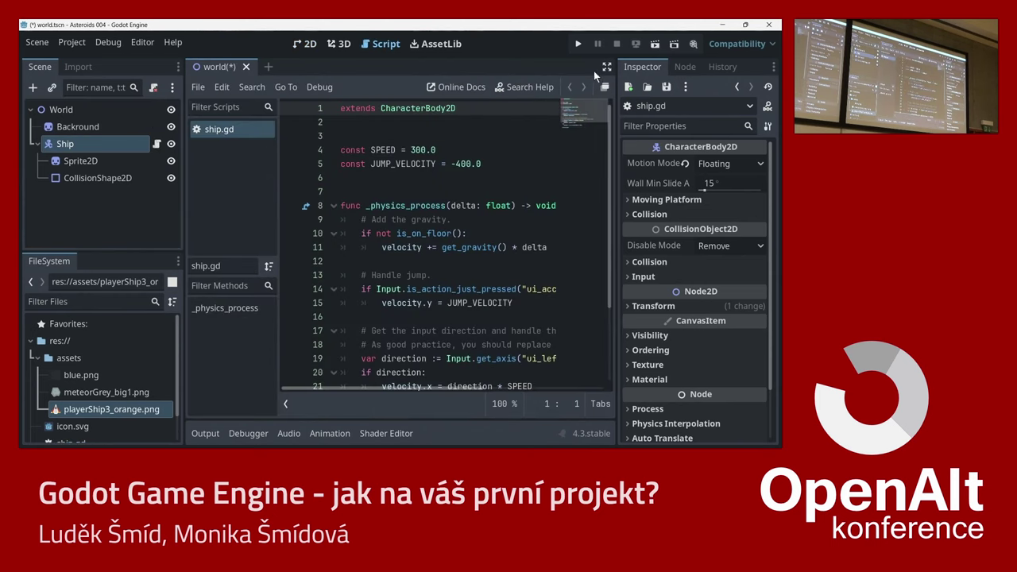
Expand the script editor to distraction-free mode and delete the extra blank line above the SPEED constant in ship.gd.
{"action": "left_click", "coordinate": [606, 67]}
{"action": "scroll", "coordinate": [525, 240], "scroll_direction": "down", "scroll_amount": 2}
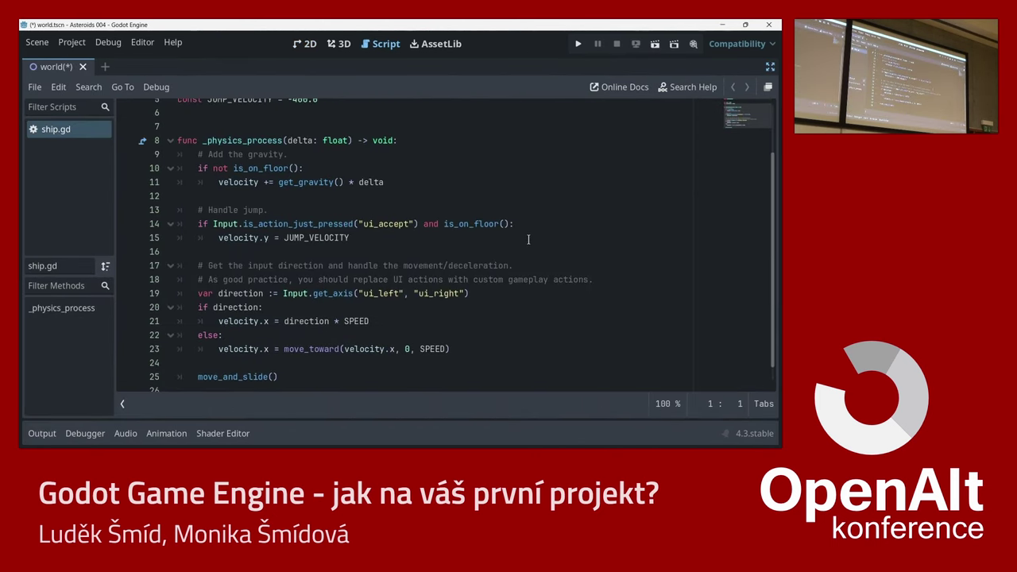
{"action": "scroll", "coordinate": [530, 236], "scroll_direction": "up", "scroll_amount": 2}
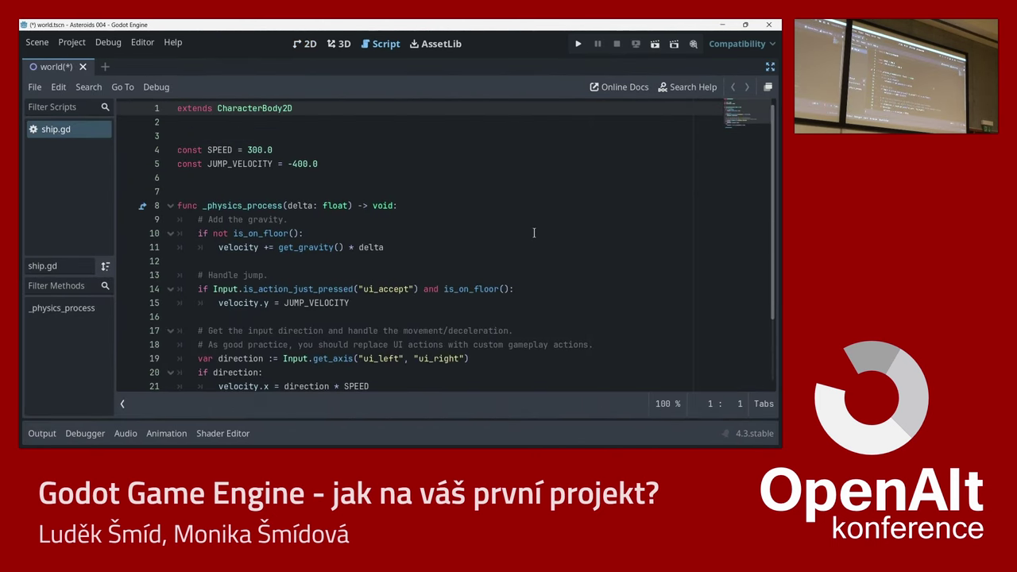
{"action": "left_click", "coordinate": [199, 128]}
{"action": "key", "text": "Down"}
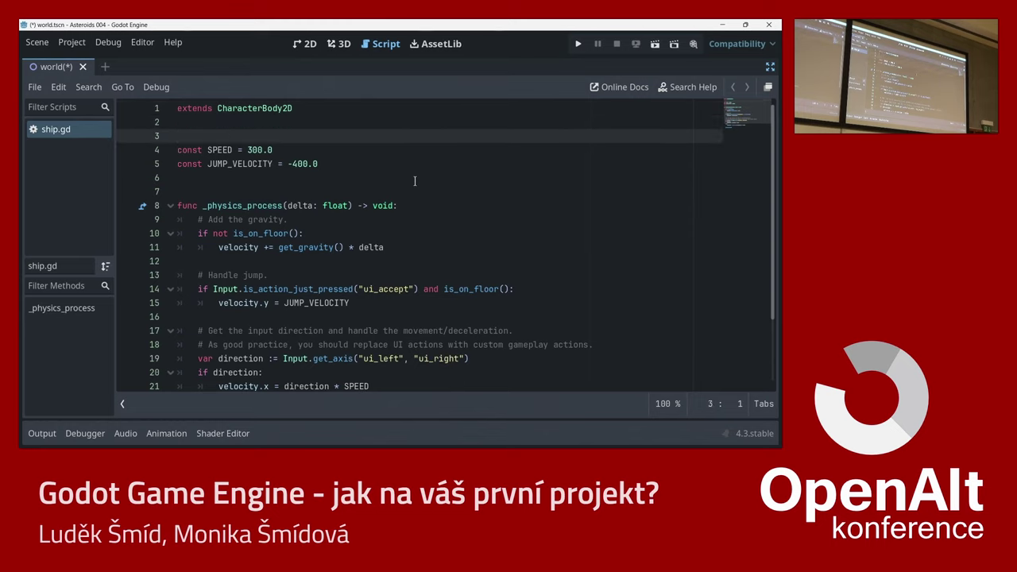
{"action": "key", "text": "Delete"}
{"action": "key", "text": "Down"}
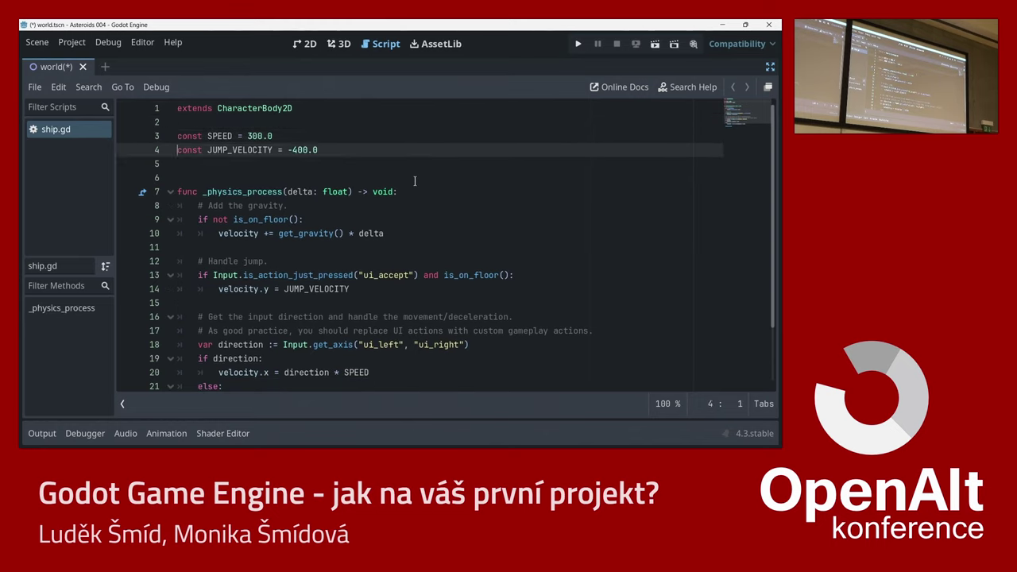